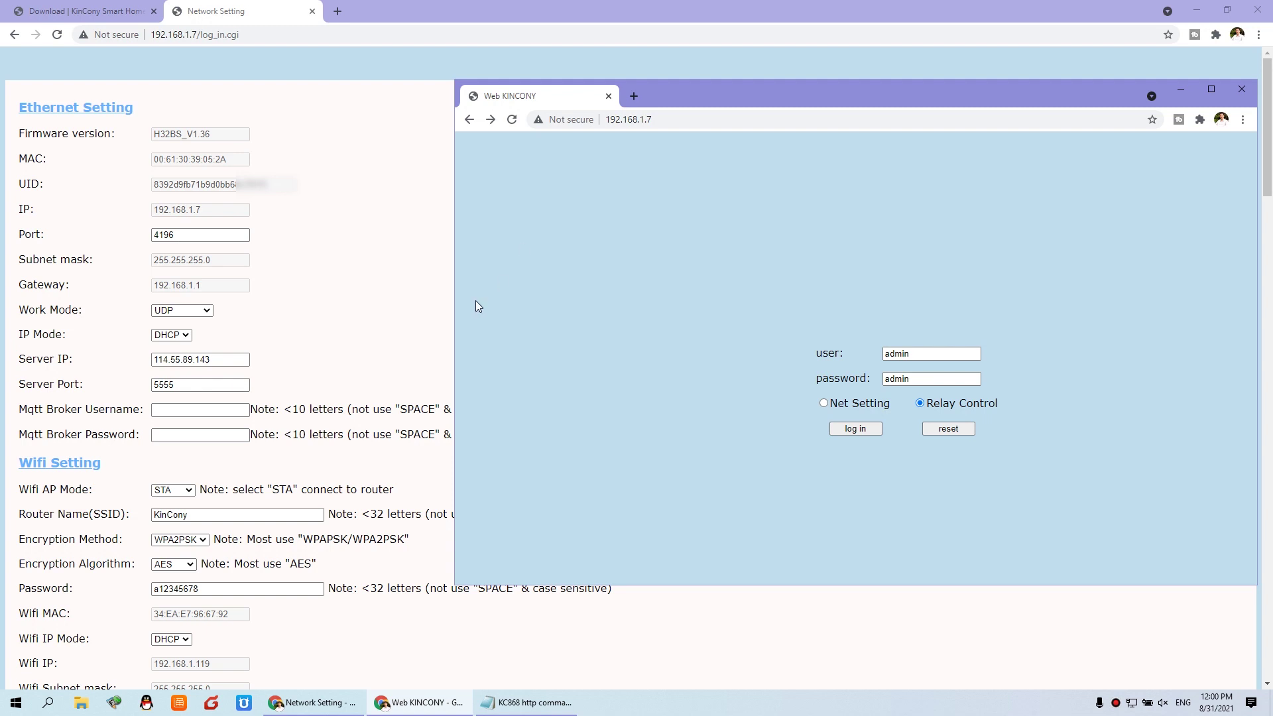
- Scroll the Network Setting page to Password Setting and highlight the Login and Post Password labels
{"action": "left_click", "coordinate": [383, 300]}
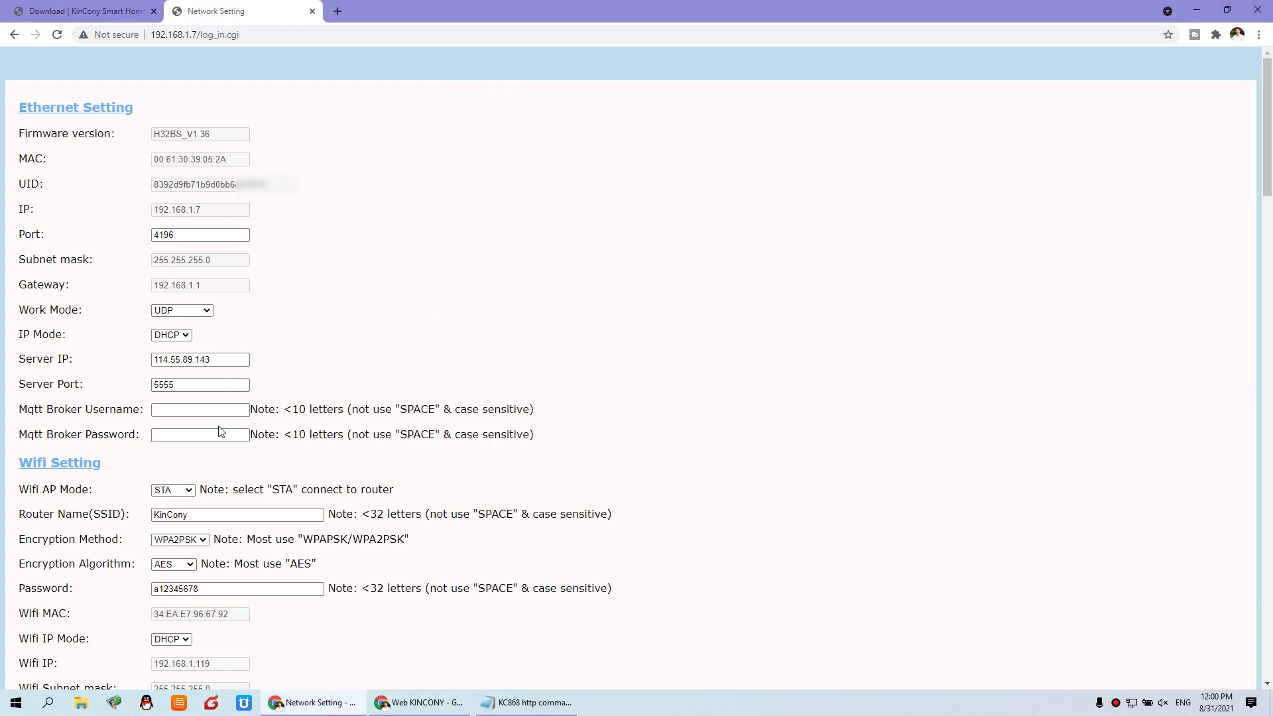
{"action": "scroll", "coordinate": [270, 470], "scroll_direction": "down", "scroll_amount": 3}
{"action": "scroll", "coordinate": [270, 477], "scroll_direction": "down", "scroll_amount": 3}
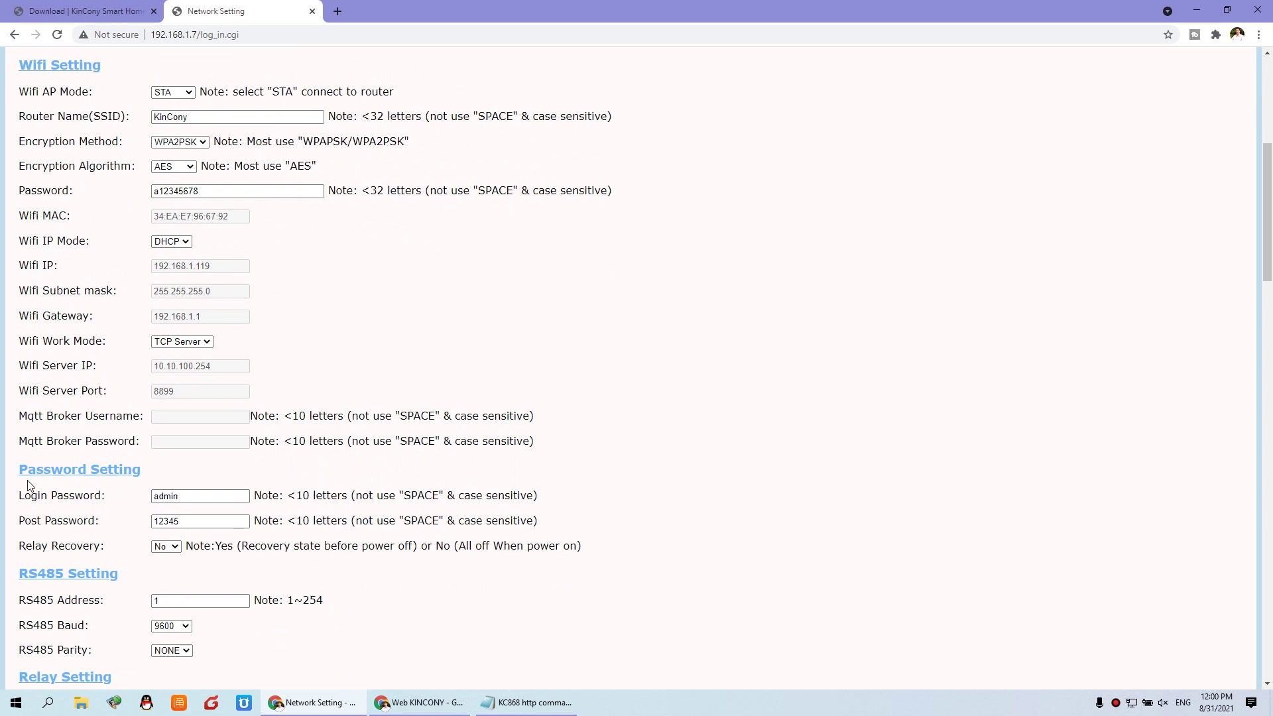
{"action": "left_click_drag", "start_coordinate": [21, 504], "coordinate": [106, 498]}
{"action": "left_click_drag", "start_coordinate": [20, 519], "coordinate": [94, 515]}
- Clear the label highlights and close the Web KINCONY login window
{"action": "left_click", "coordinate": [107, 519]}
{"action": "triple_click", "coordinate": [106, 519]}
{"action": "left_click", "coordinate": [137, 512]}
{"action": "left_click", "coordinate": [418, 702]}
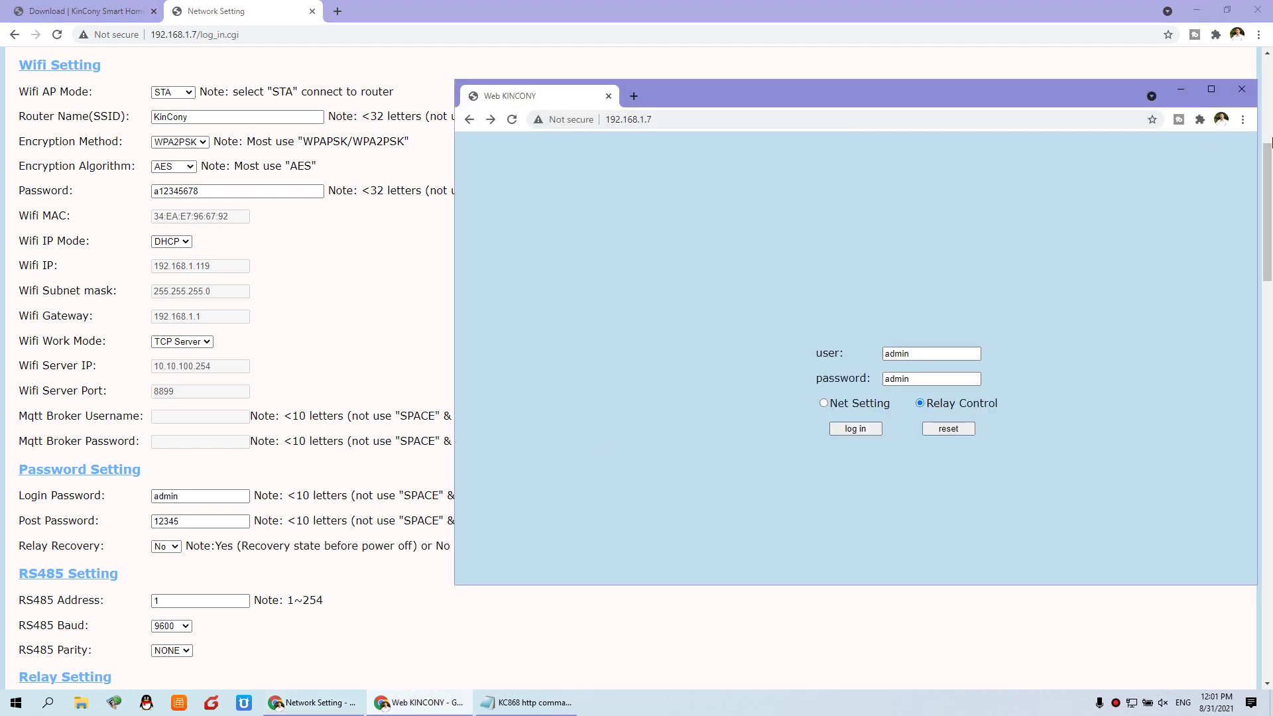
{"action": "left_click", "coordinate": [1241, 89]}
- Launch a new Chrome window and load the device address 192.168.1.7
{"action": "left_click", "coordinate": [49, 703]}
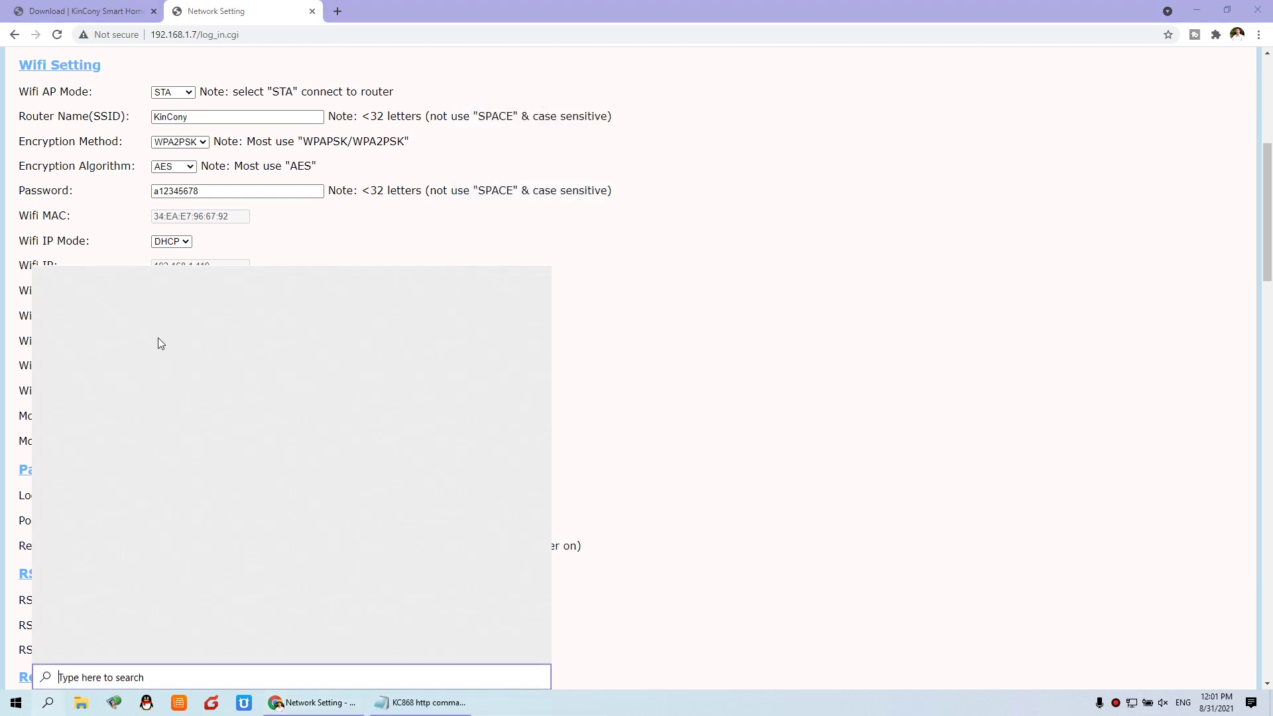
{"action": "left_click", "coordinate": [190, 353]}
{"action": "left_click_drag", "start_coordinate": [706, 7], "coordinate": [855, 182]}
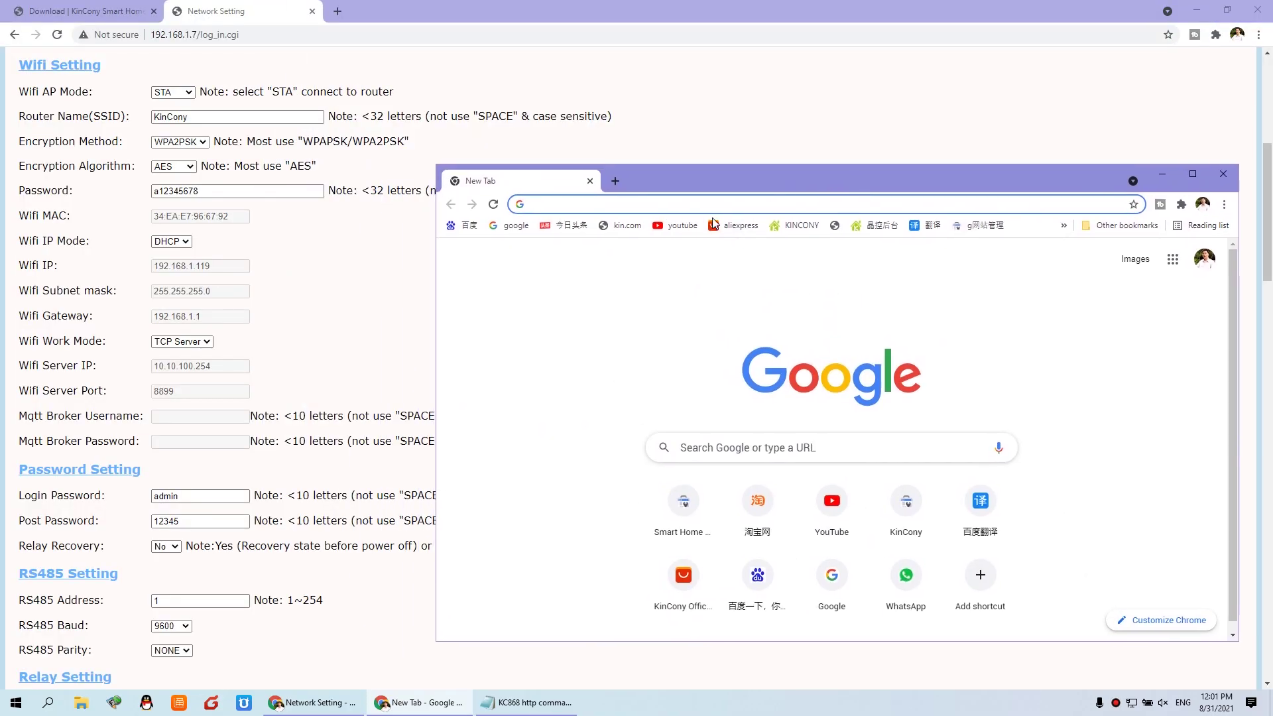
{"action": "left_click", "coordinate": [663, 203]}
{"action": "type", "text": "192.1"}
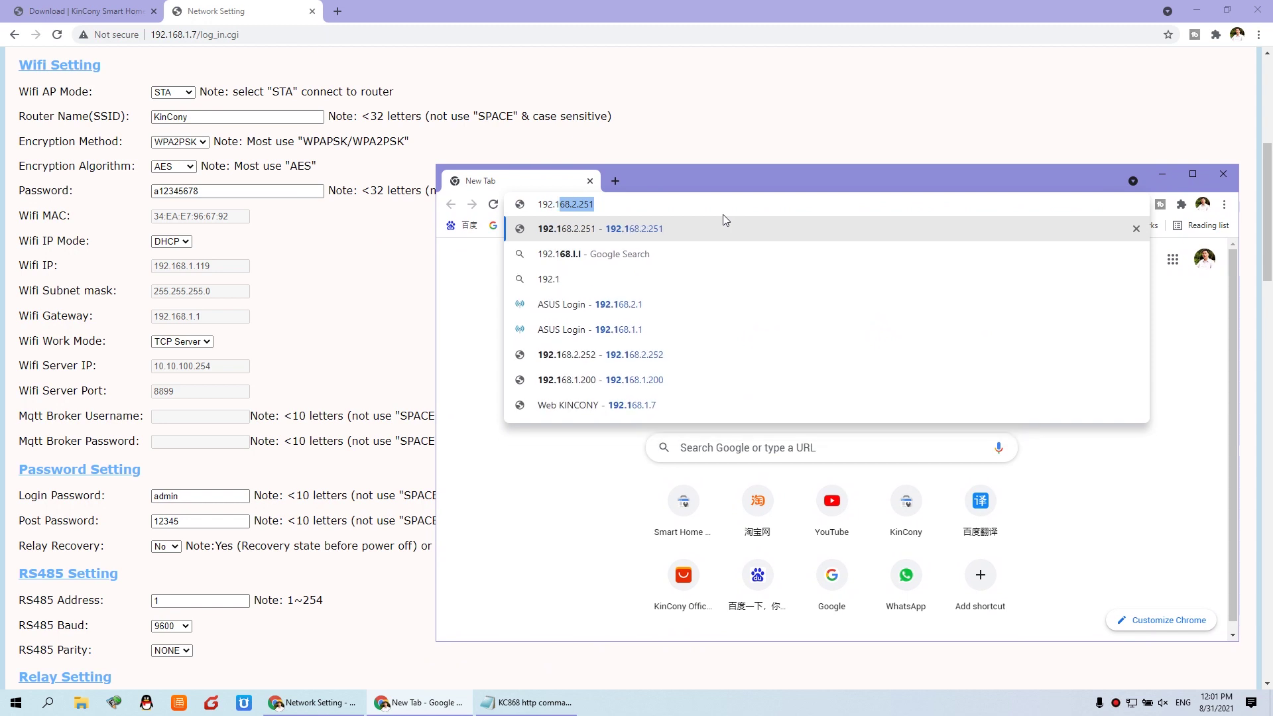
{"action": "type", "text": "68.1.7"}
{"action": "key", "text": "Return"}
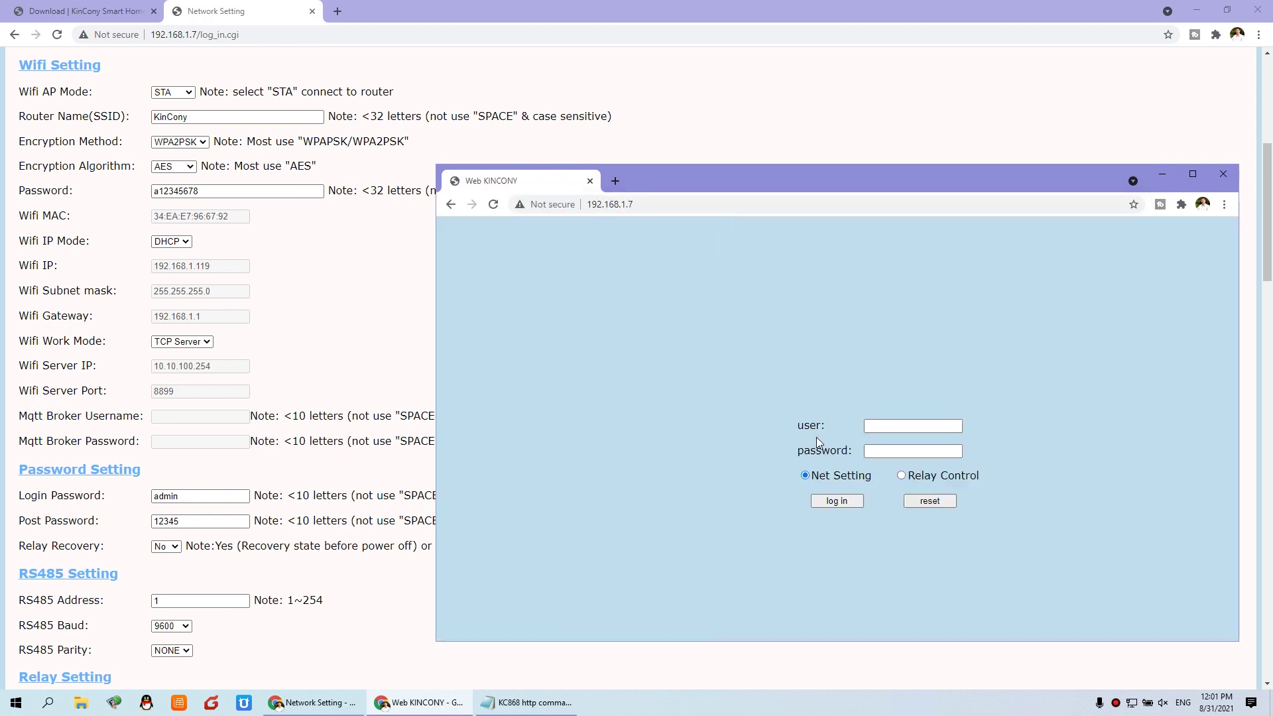
- Log in as user admin with the saved password, choosing Relay Control
{"action": "left_click", "coordinate": [866, 426]}
{"action": "type", "text": "admin"}
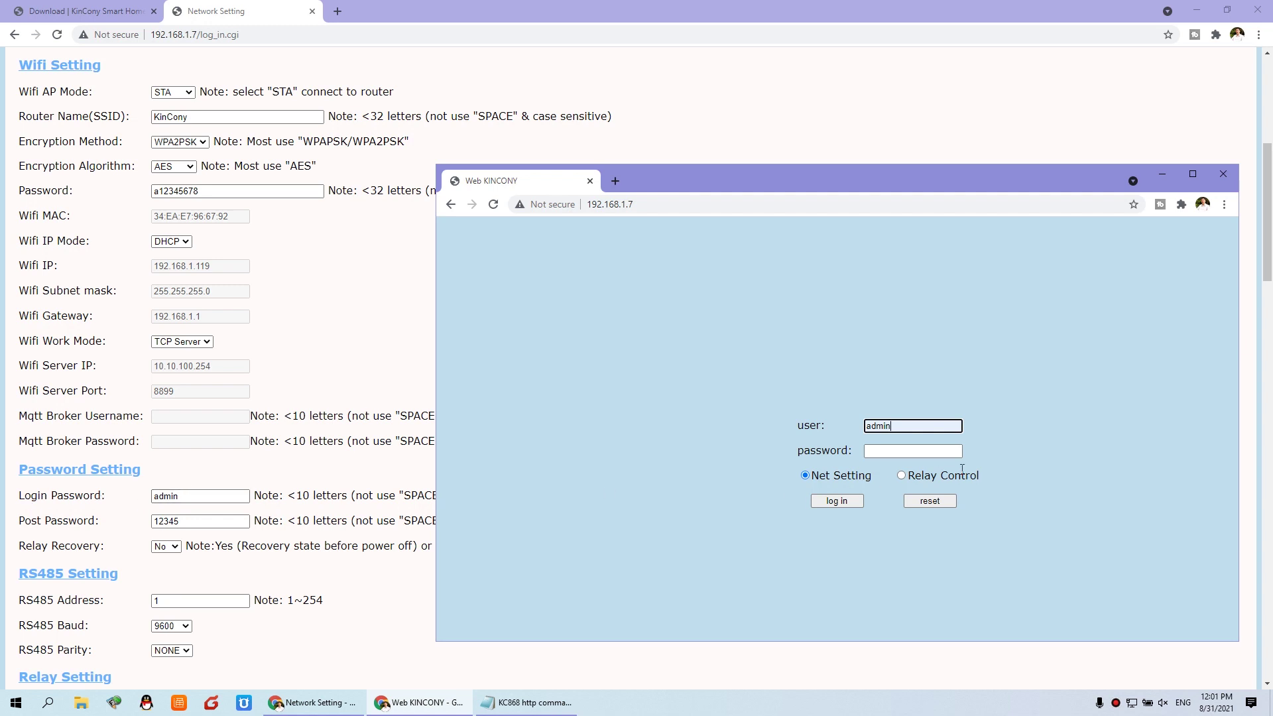
{"action": "left_click", "coordinate": [906, 455]}
{"action": "left_click", "coordinate": [891, 476]}
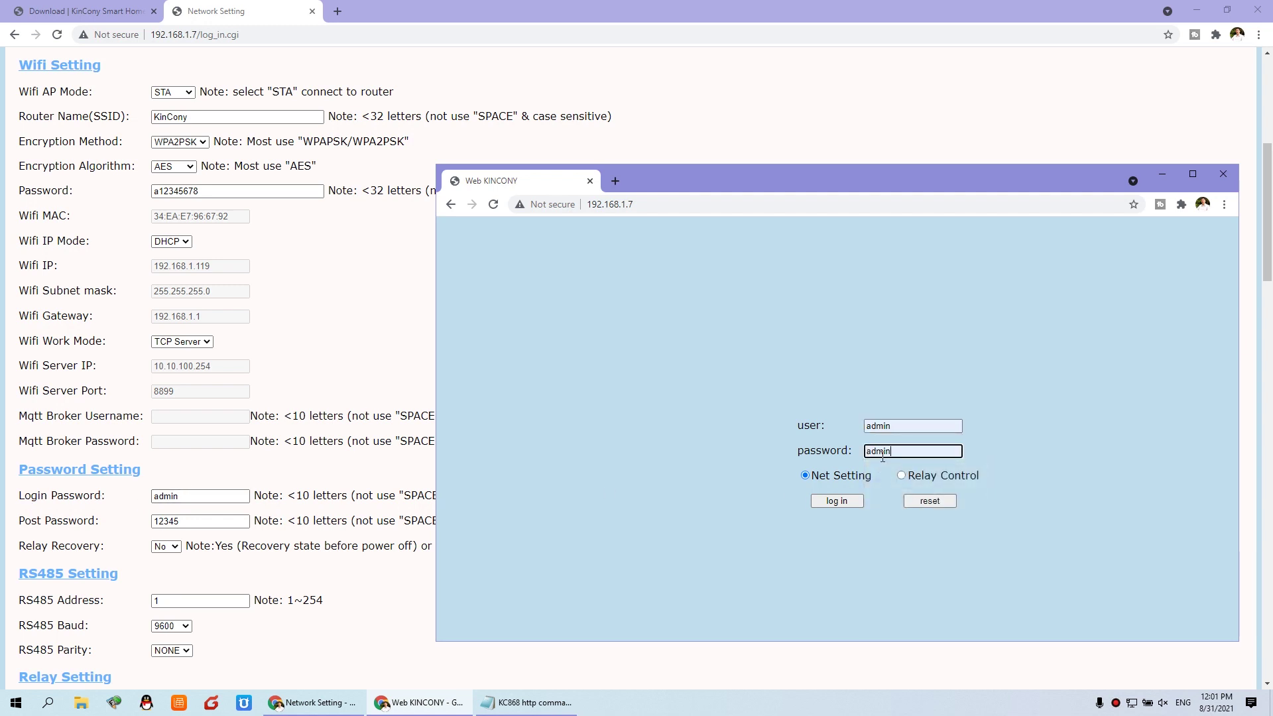
{"action": "double_click", "coordinate": [898, 455]}
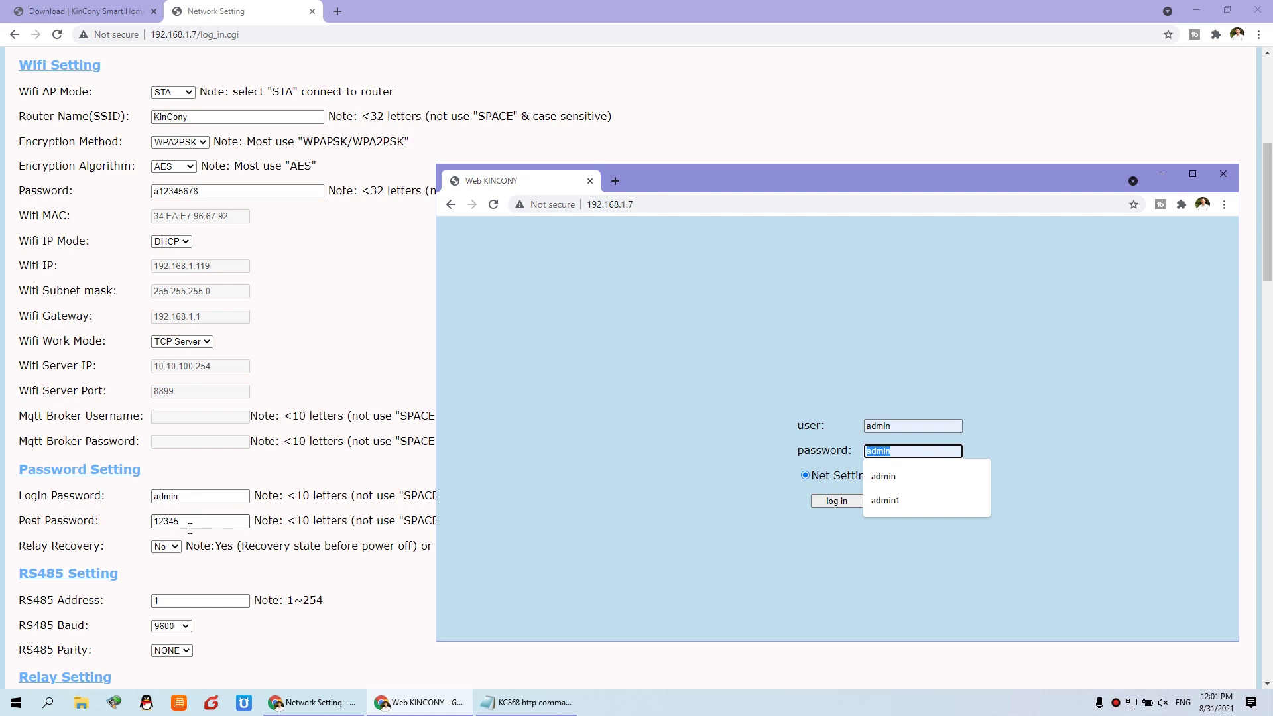
{"action": "left_click", "coordinate": [203, 494]}
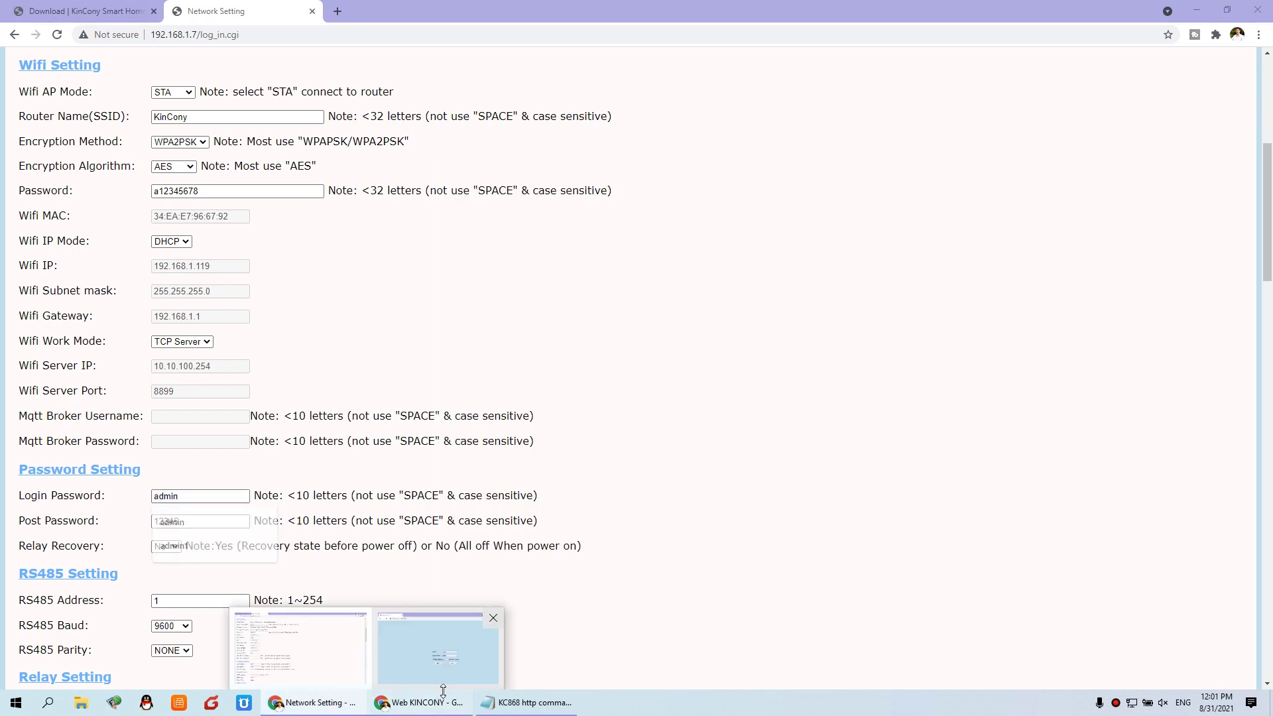
{"action": "left_click", "coordinate": [418, 702]}
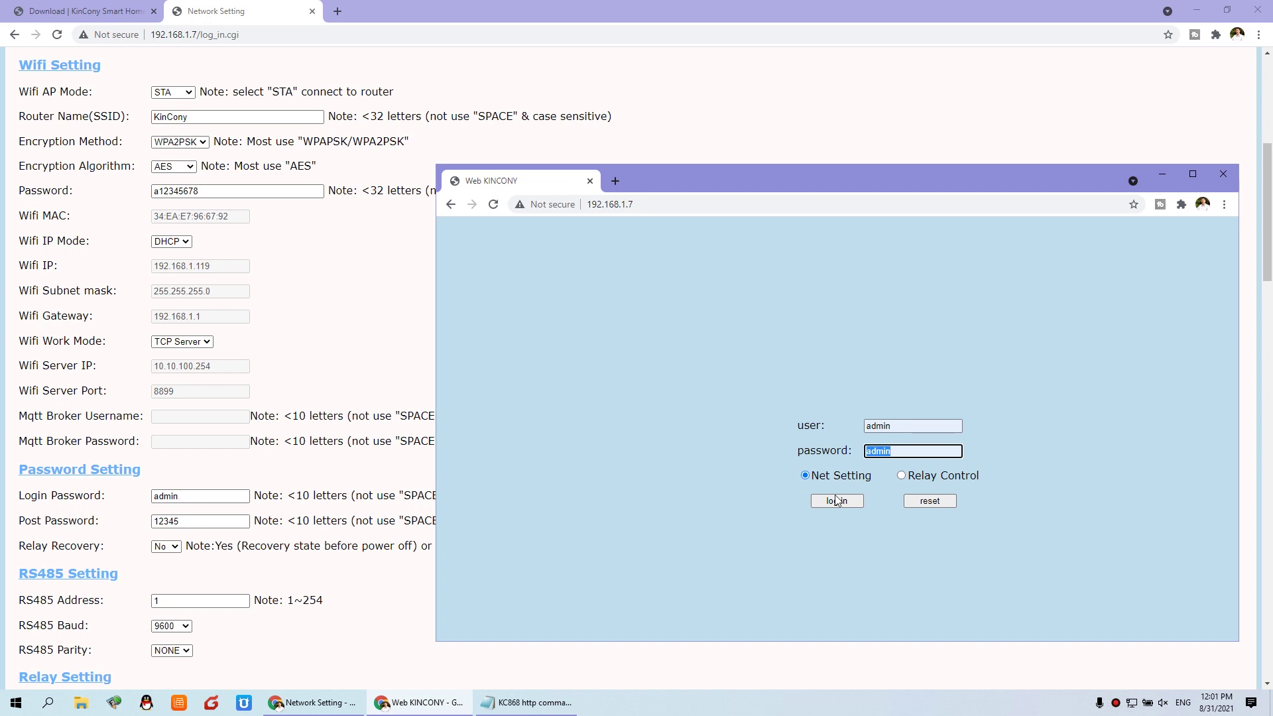
{"action": "left_click", "coordinate": [901, 476]}
{"action": "left_click", "coordinate": [836, 501]}
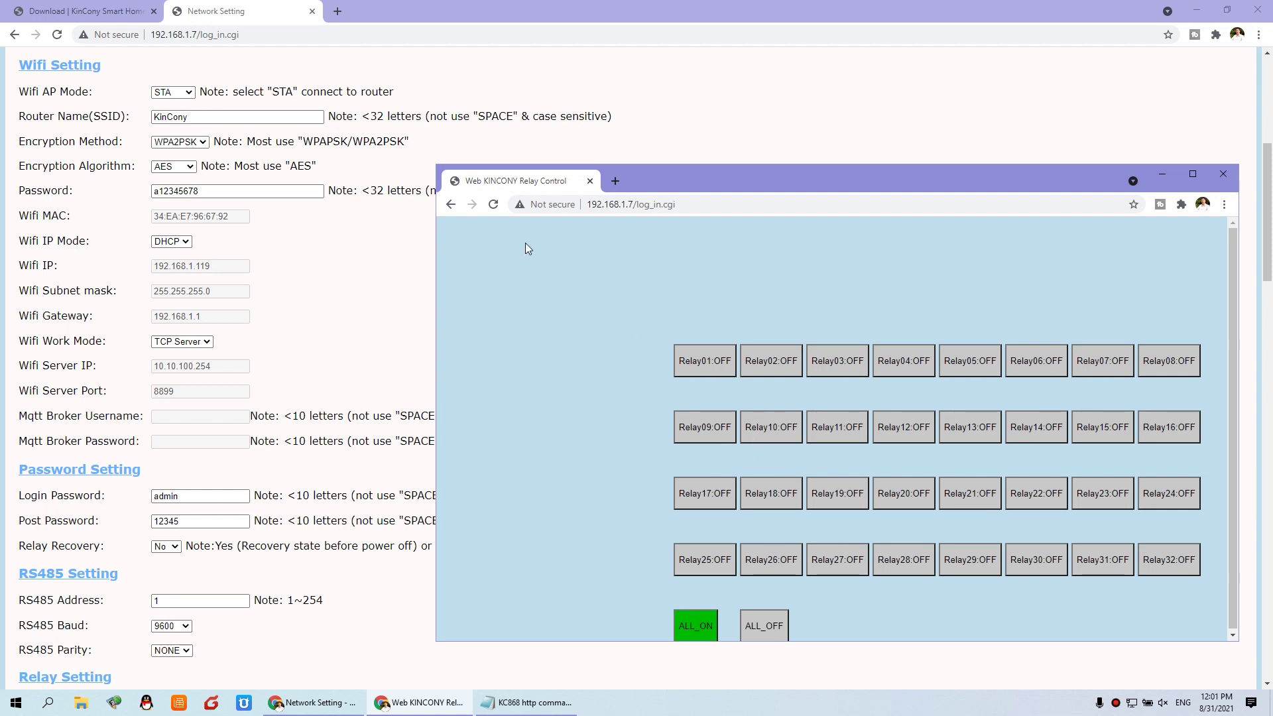
- Return to the device login page and switch to the KinCony document page
{"action": "left_click", "coordinate": [451, 204]}
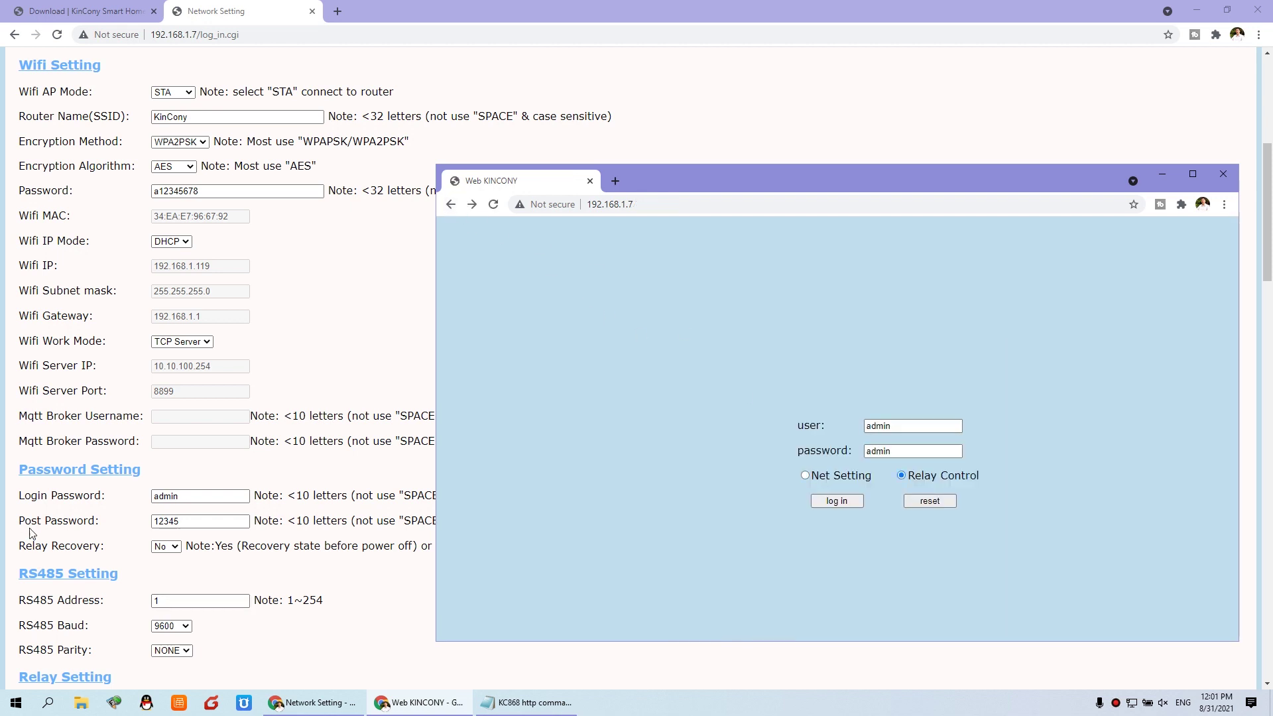
{"action": "left_click", "coordinate": [183, 522]}
{"action": "left_click", "coordinate": [110, 15]}
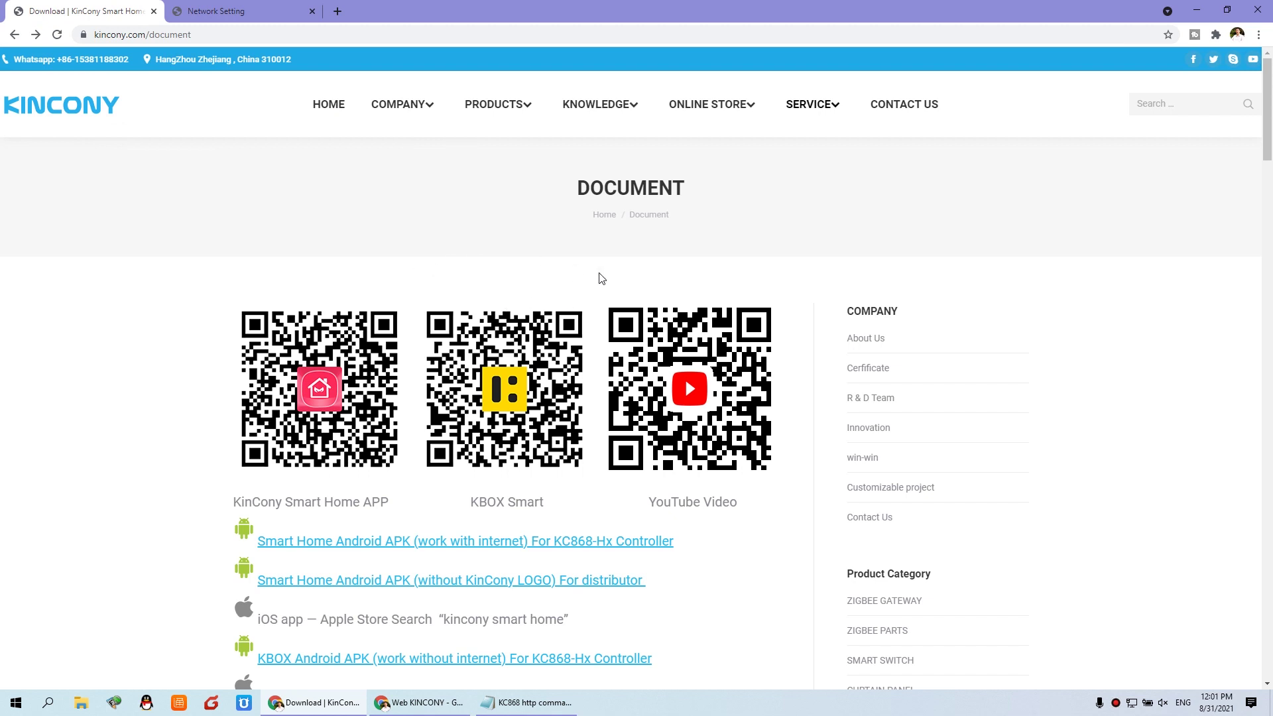
- Scroll the downloads list and open '33- KC868-H32B http command for relay control'
{"action": "mouse_move", "coordinate": [821, 107]}
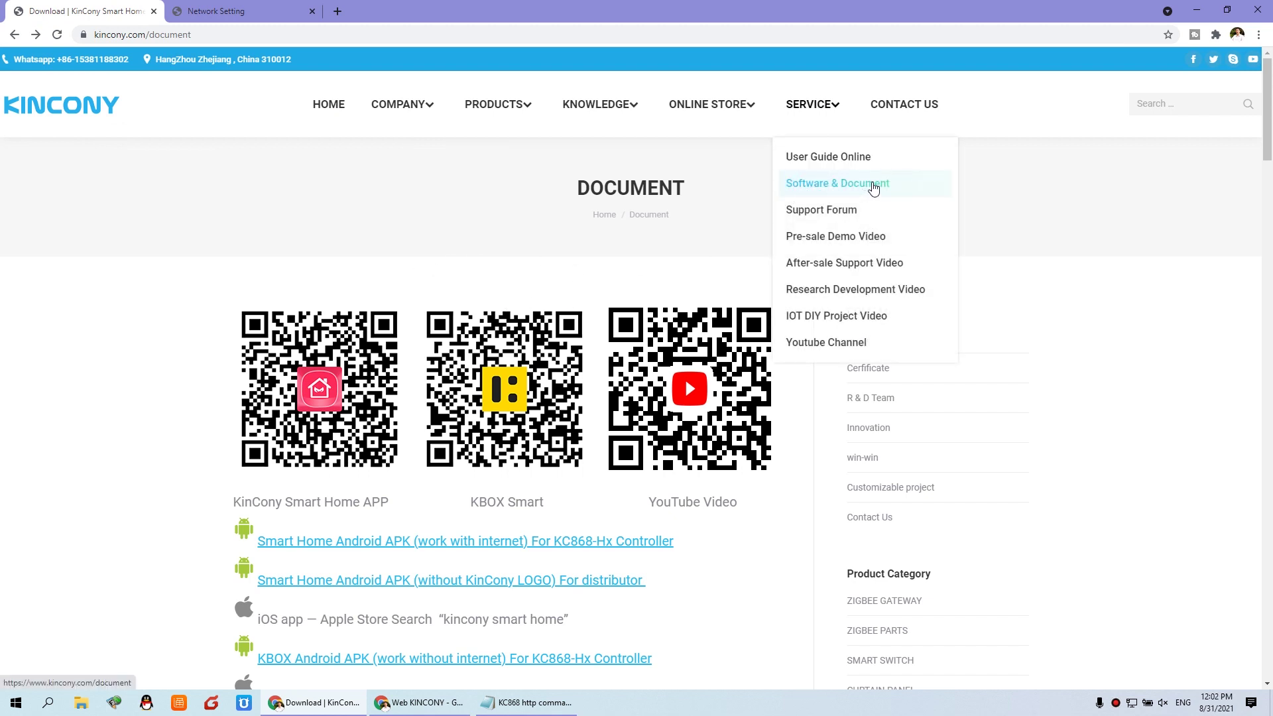
{"action": "scroll", "coordinate": [688, 510], "scroll_direction": "down", "scroll_amount": 1}
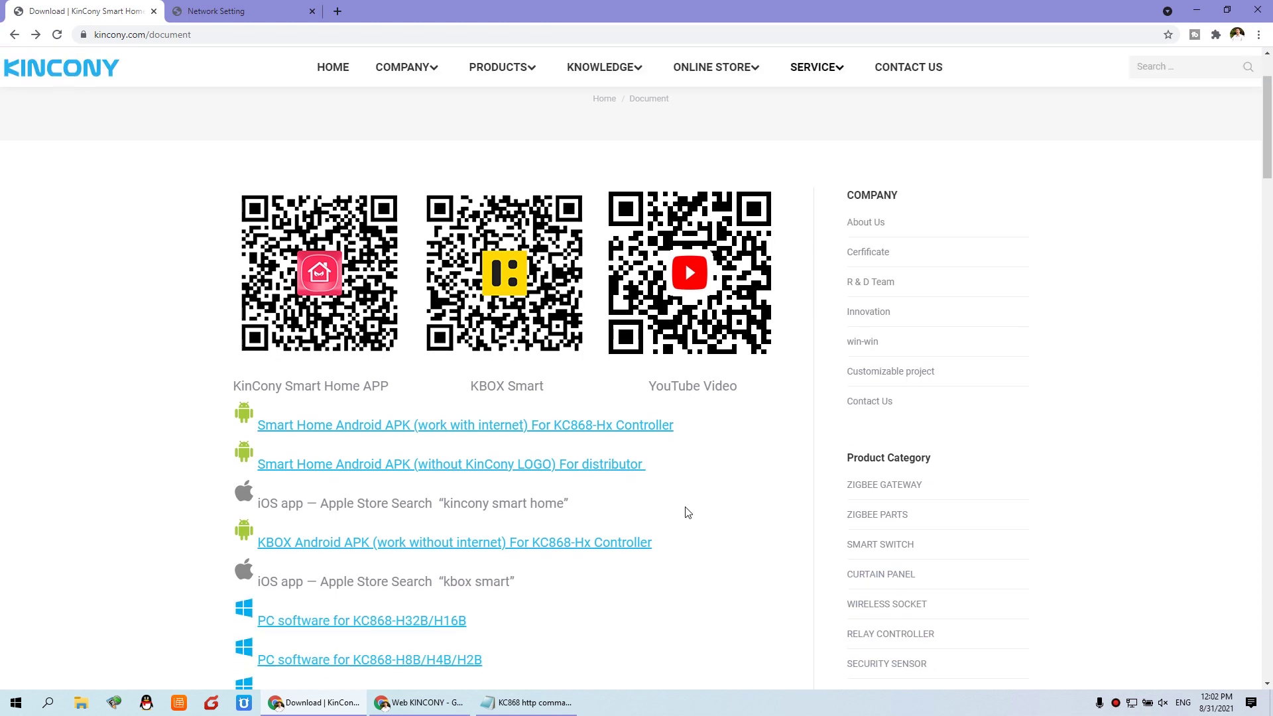
{"action": "scroll", "coordinate": [687, 512], "scroll_direction": "down", "scroll_amount": 18}
{"action": "scroll", "coordinate": [686, 512], "scroll_direction": "down", "scroll_amount": 4}
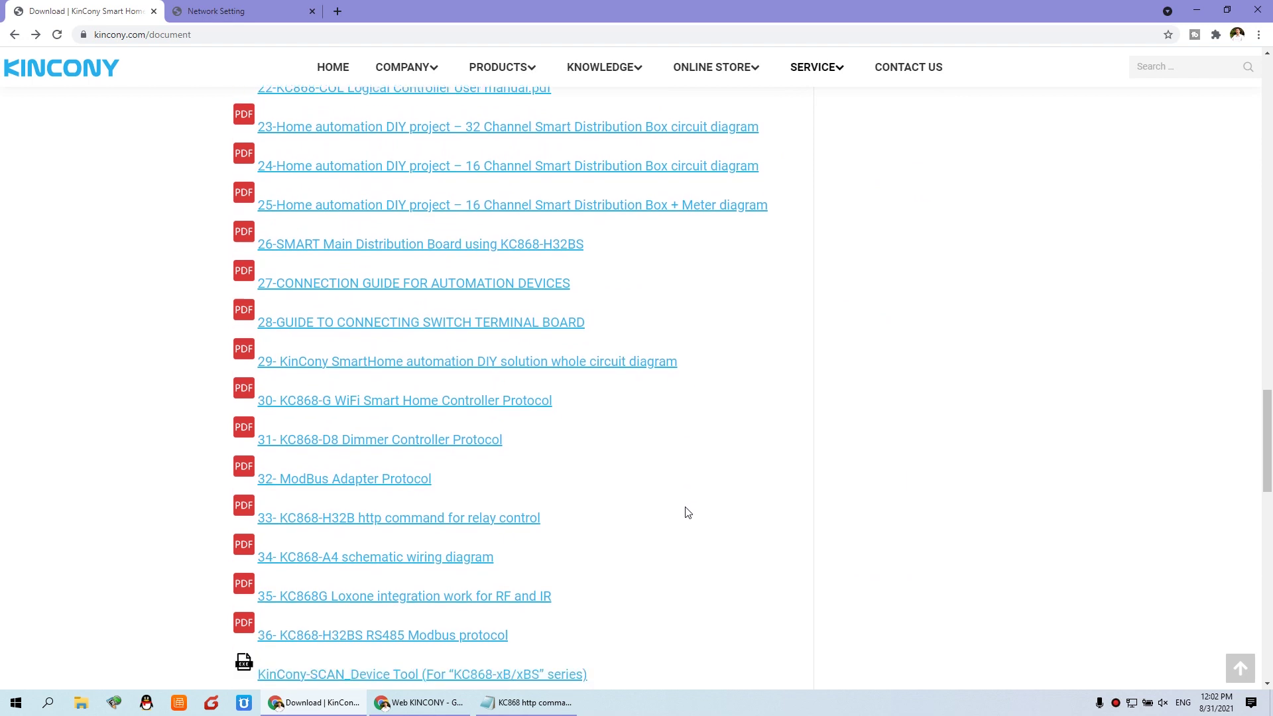
{"action": "scroll", "coordinate": [687, 512], "scroll_direction": "down", "scroll_amount": 1}
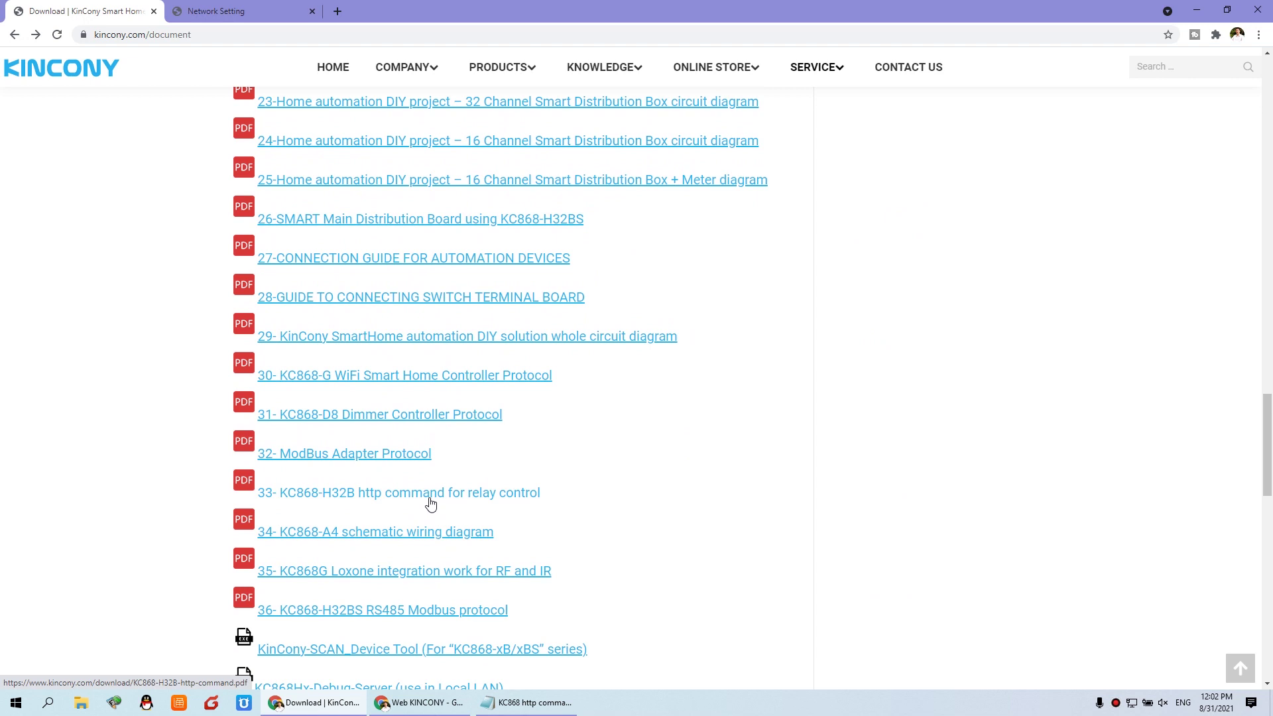
{"action": "left_click", "coordinate": [485, 497]}
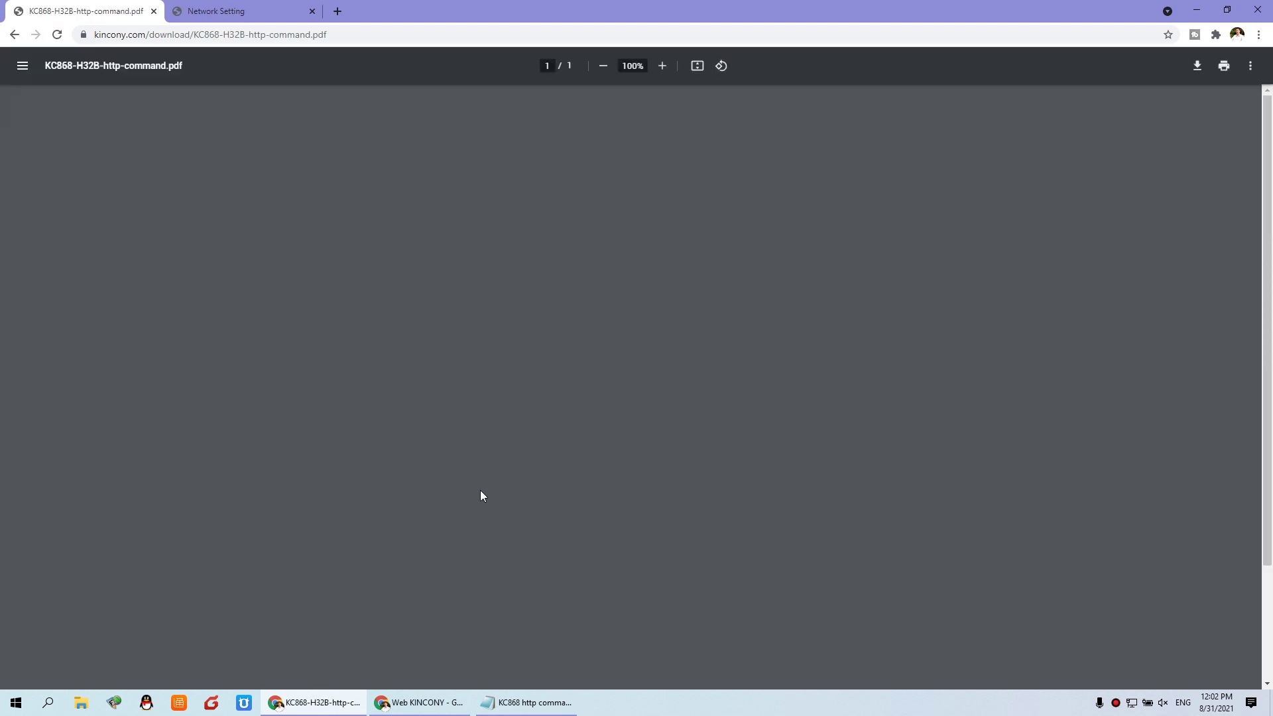
- Scroll the PDF to section 1 and highlight the 'Read relays' state' heading
{"action": "scroll", "coordinate": [811, 245], "scroll_direction": "up", "scroll_amount": 6, "text": "ctrl"}
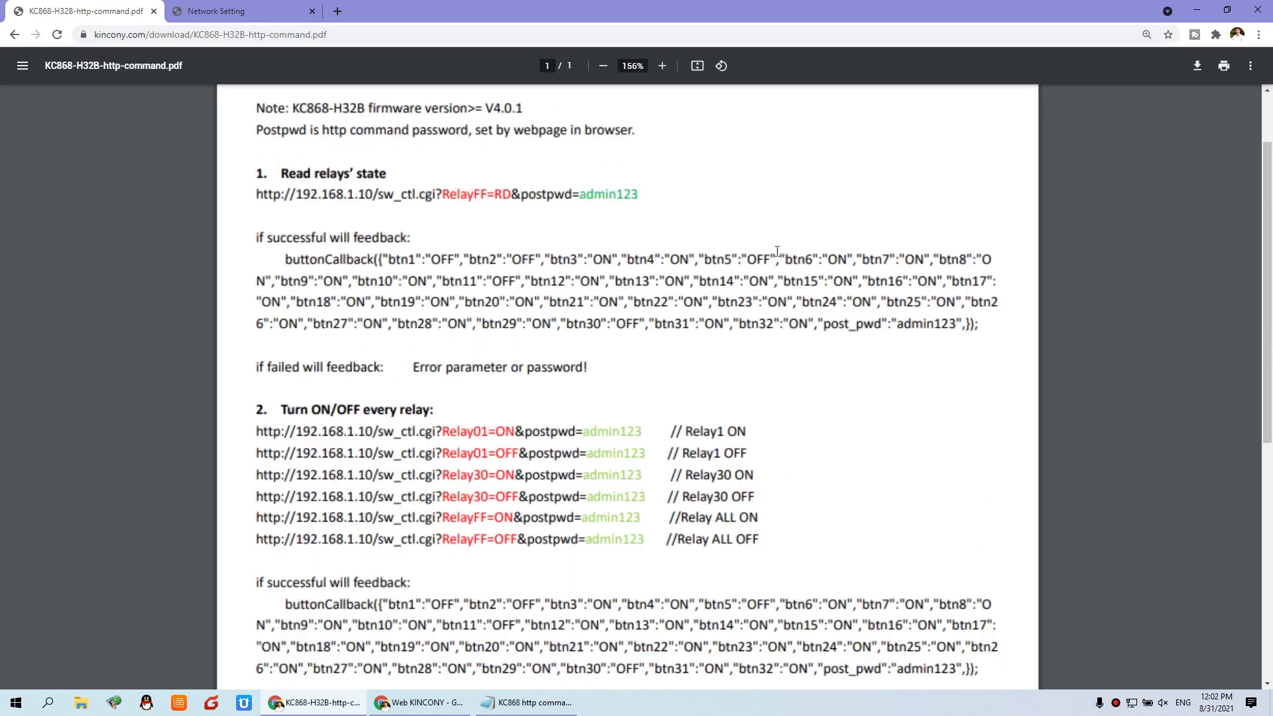
{"action": "scroll", "coordinate": [773, 259], "scroll_direction": "up", "scroll_amount": 4}
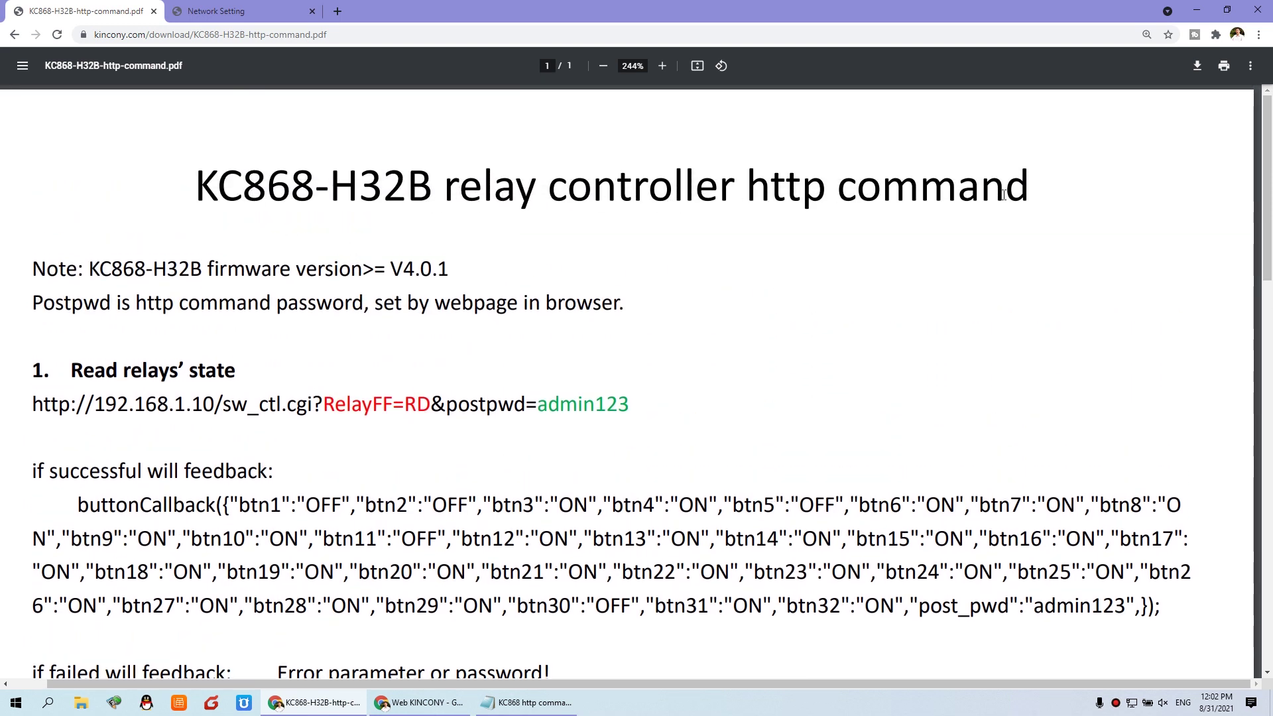
{"action": "scroll", "coordinate": [219, 395], "scroll_direction": "down", "scroll_amount": 1}
{"action": "scroll", "coordinate": [220, 395], "scroll_direction": "down", "scroll_amount": 1}
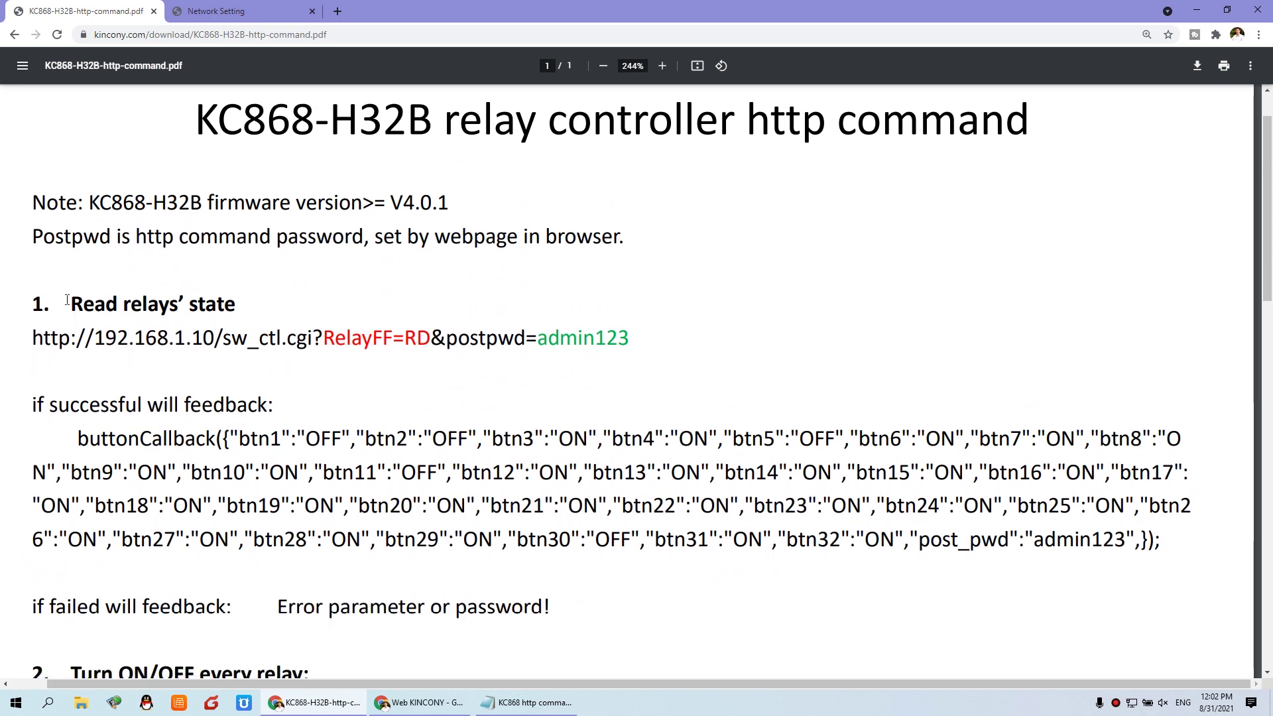
{"action": "left_click_drag", "start_coordinate": [73, 302], "coordinate": [228, 305]}
- Scroll through to section 2 'Turn ON/OFF every relay' command examples
{"action": "scroll", "coordinate": [232, 312], "scroll_direction": "down", "scroll_amount": 3}
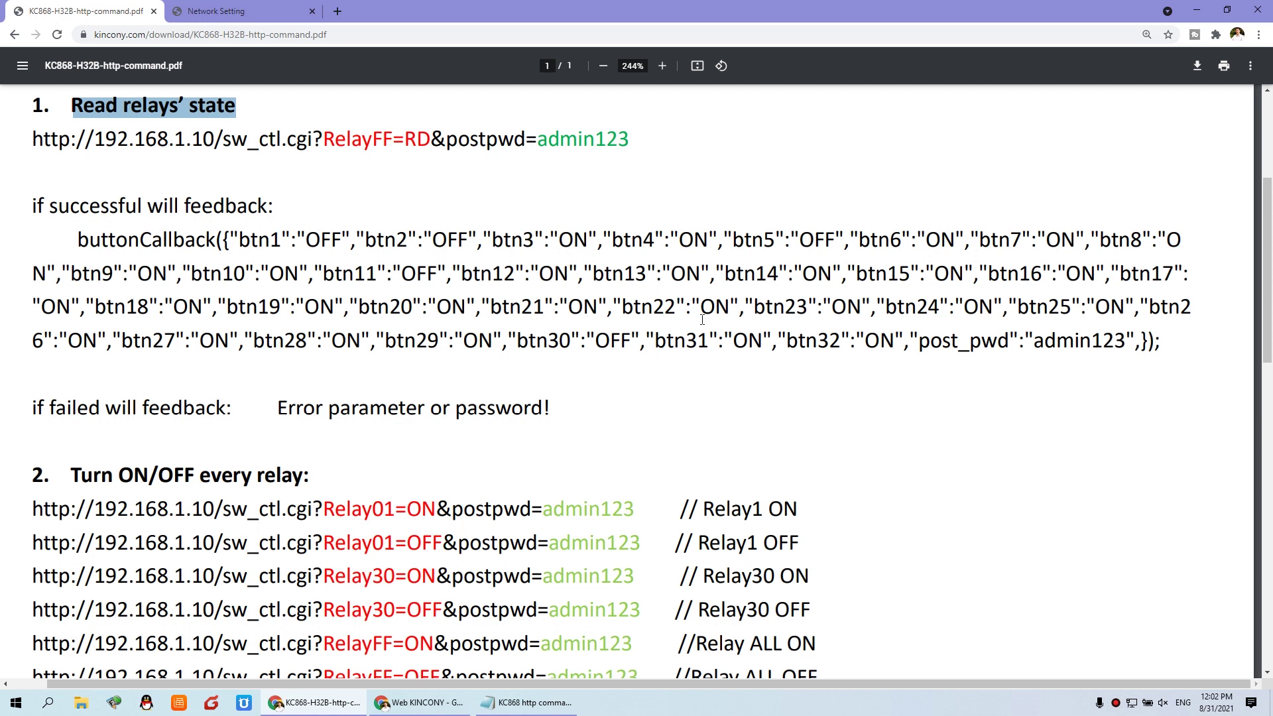
{"action": "scroll", "coordinate": [666, 326], "scroll_direction": "down", "scroll_amount": 1}
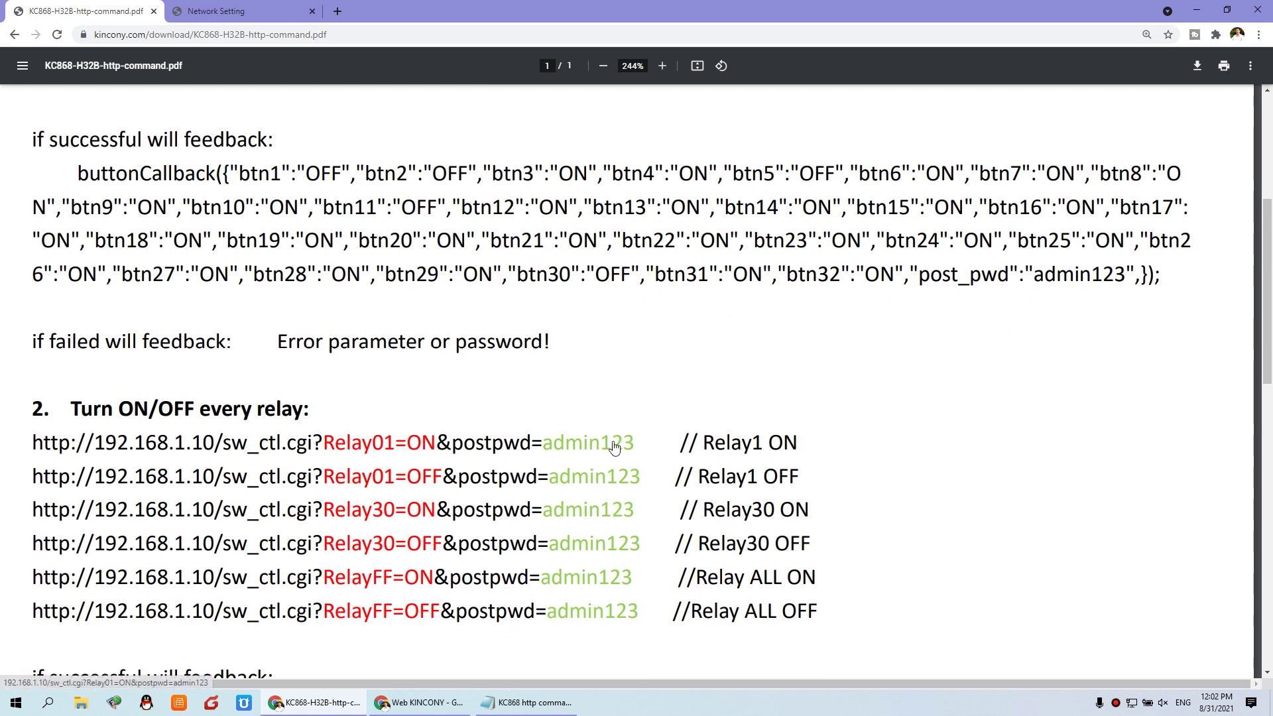
{"action": "scroll", "coordinate": [614, 448], "scroll_direction": "down", "scroll_amount": 6}
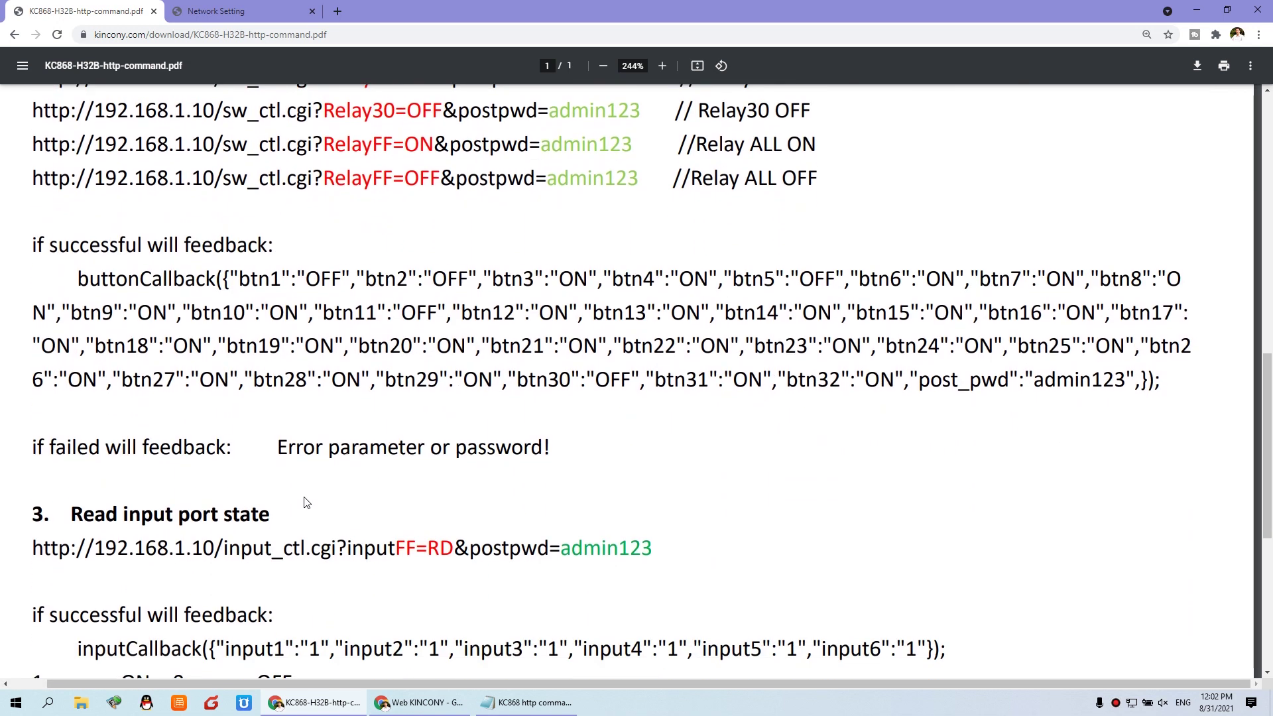
{"action": "scroll", "coordinate": [330, 501], "scroll_direction": "down", "scroll_amount": 1}
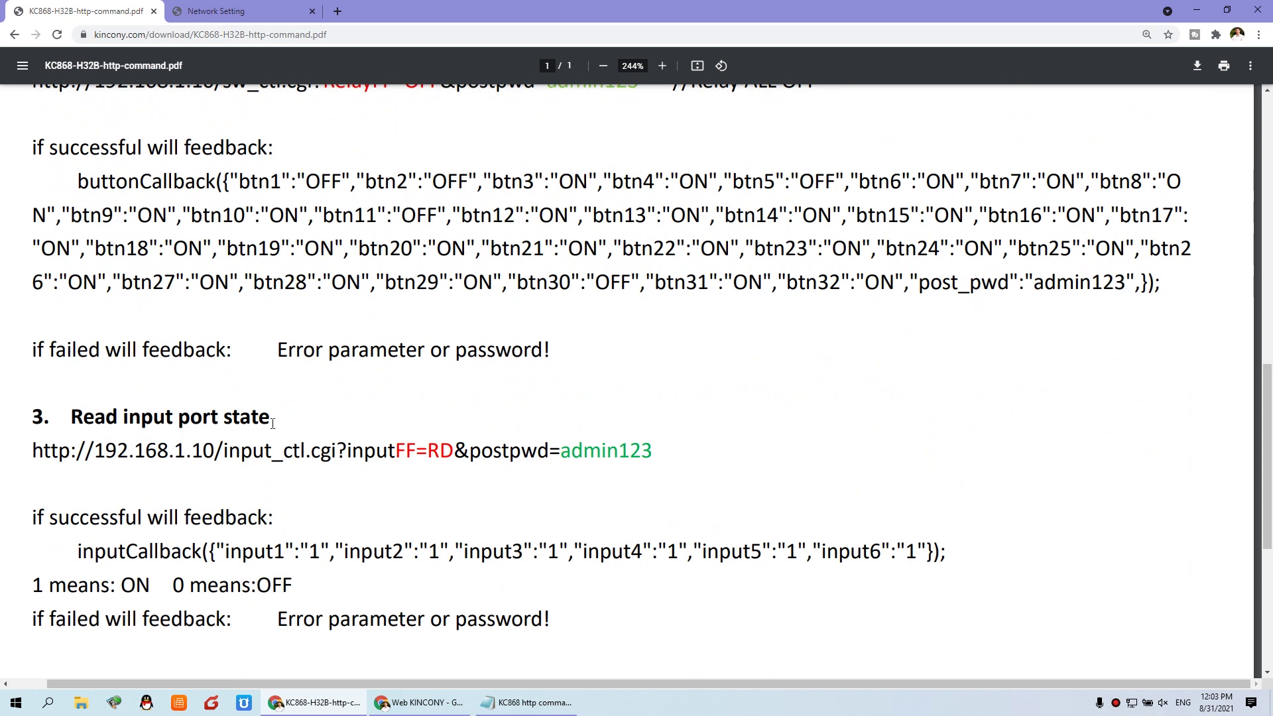
{"action": "scroll", "coordinate": [272, 423], "scroll_direction": "down", "scroll_amount": 1}
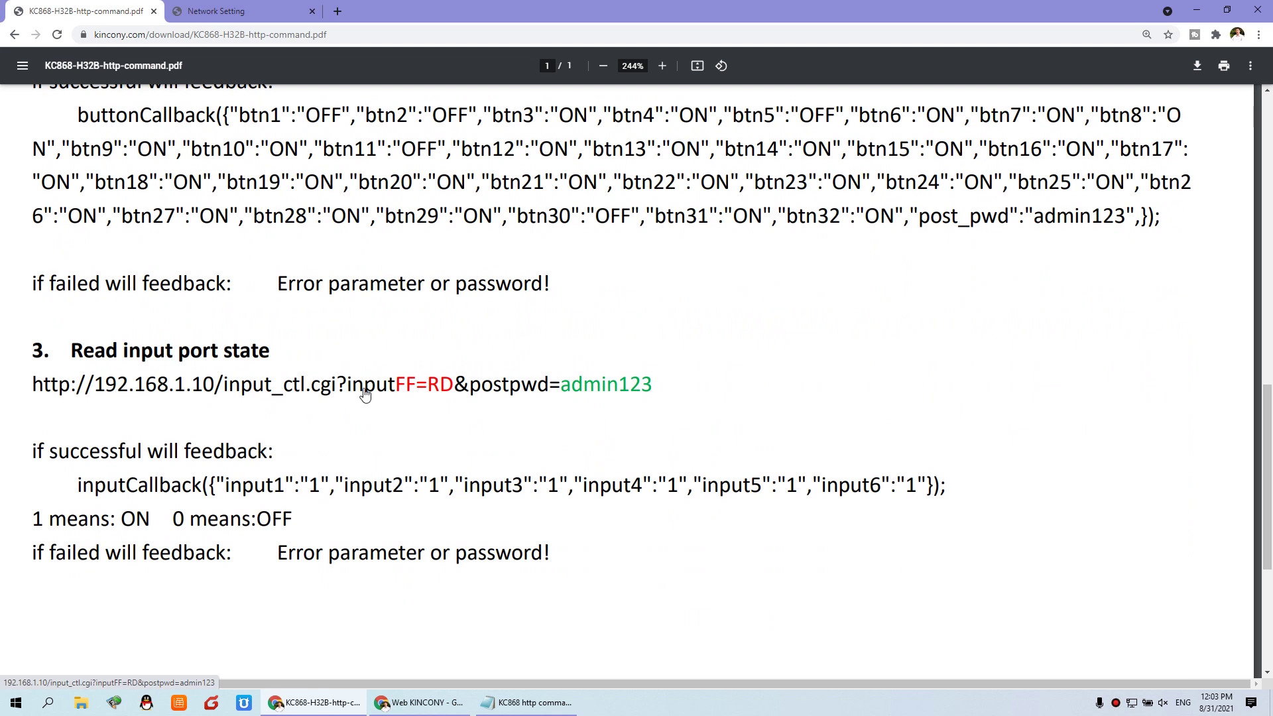
{"action": "scroll", "coordinate": [521, 445], "scroll_direction": "up", "scroll_amount": 4}
{"action": "scroll", "coordinate": [520, 444], "scroll_direction": "up", "scroll_amount": 1, "text": "ctrl"}
{"action": "scroll", "coordinate": [521, 444], "scroll_direction": "down", "scroll_amount": 3, "text": "ctrl"}
{"action": "scroll", "coordinate": [520, 444], "scroll_direction": "up", "scroll_amount": 4}
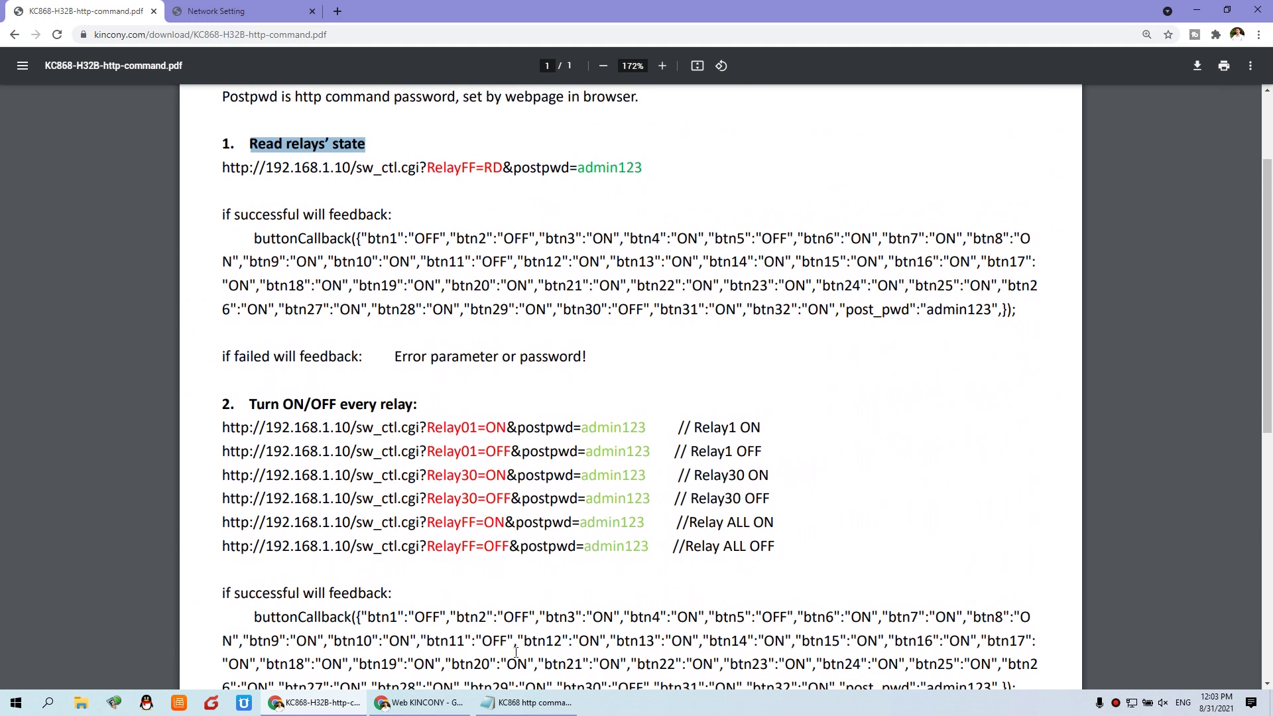
{"action": "left_click", "coordinate": [537, 703]}
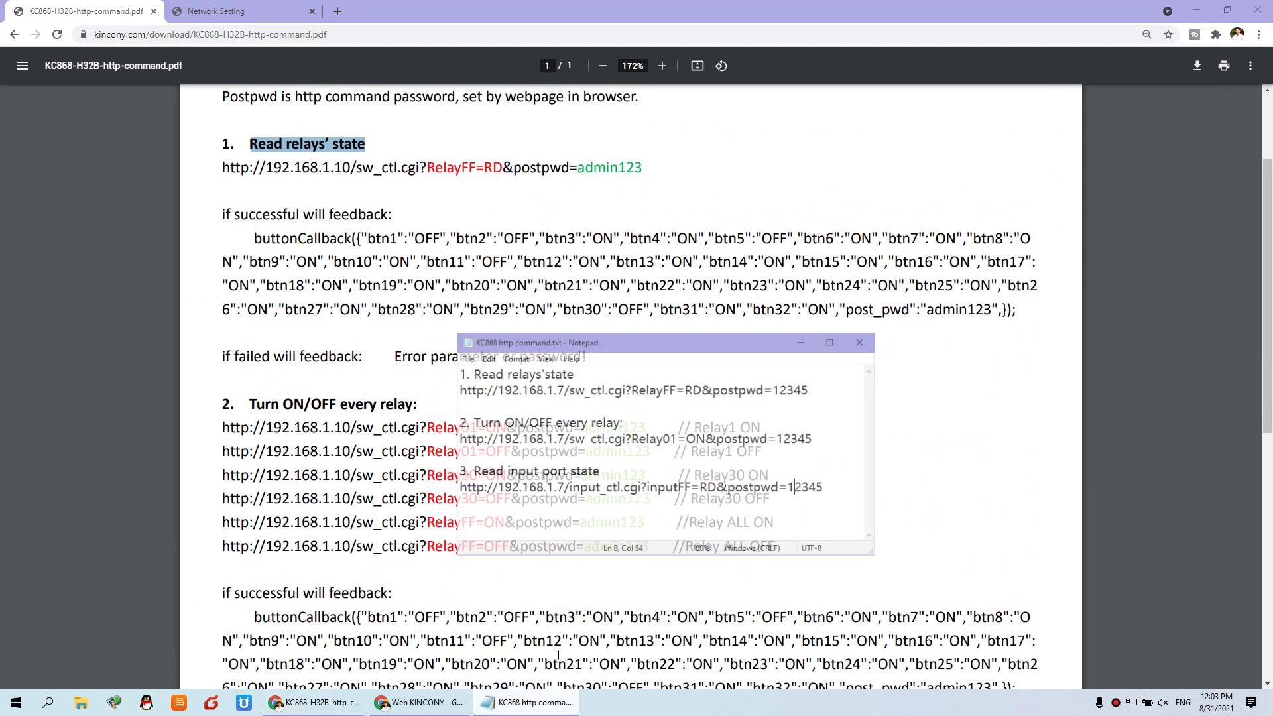
- Mark the IP address, RelayFF=RD parameter and post password in the URL, comparing with Network Setting
{"action": "left_click_drag", "start_coordinate": [667, 319], "coordinate": [832, 337]}
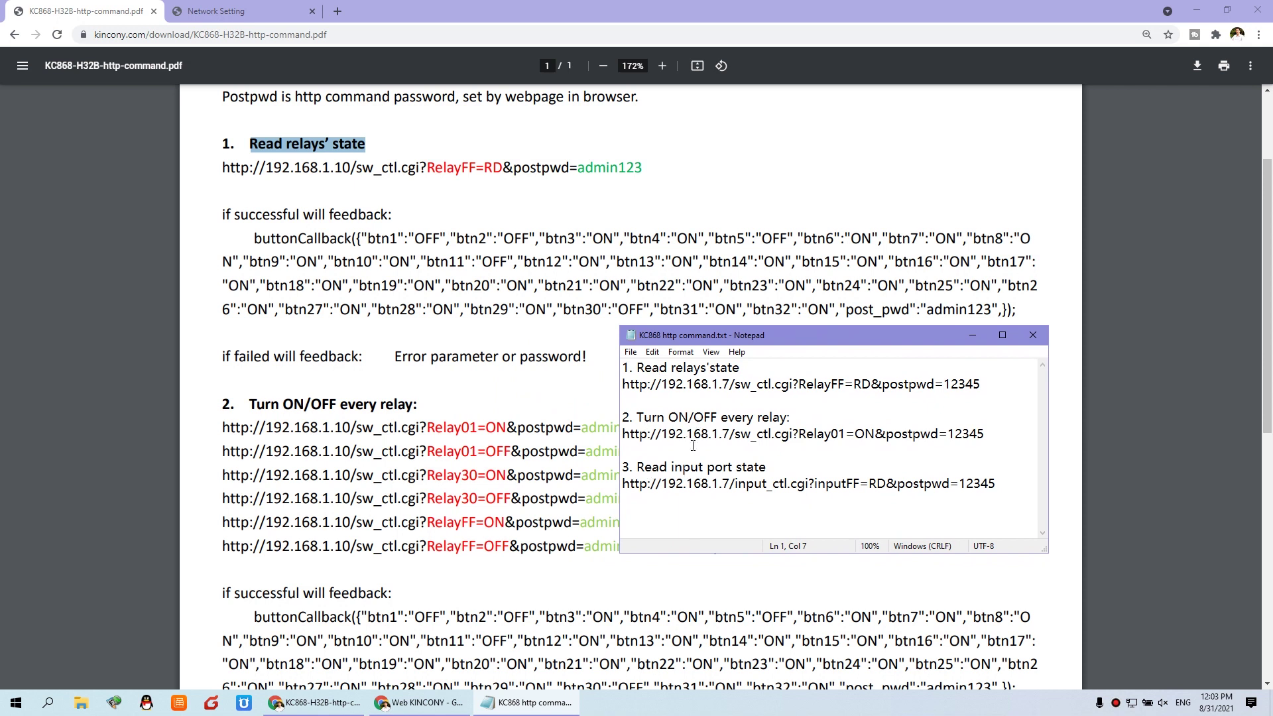
{"action": "left_click_drag", "start_coordinate": [662, 385], "coordinate": [732, 382]}
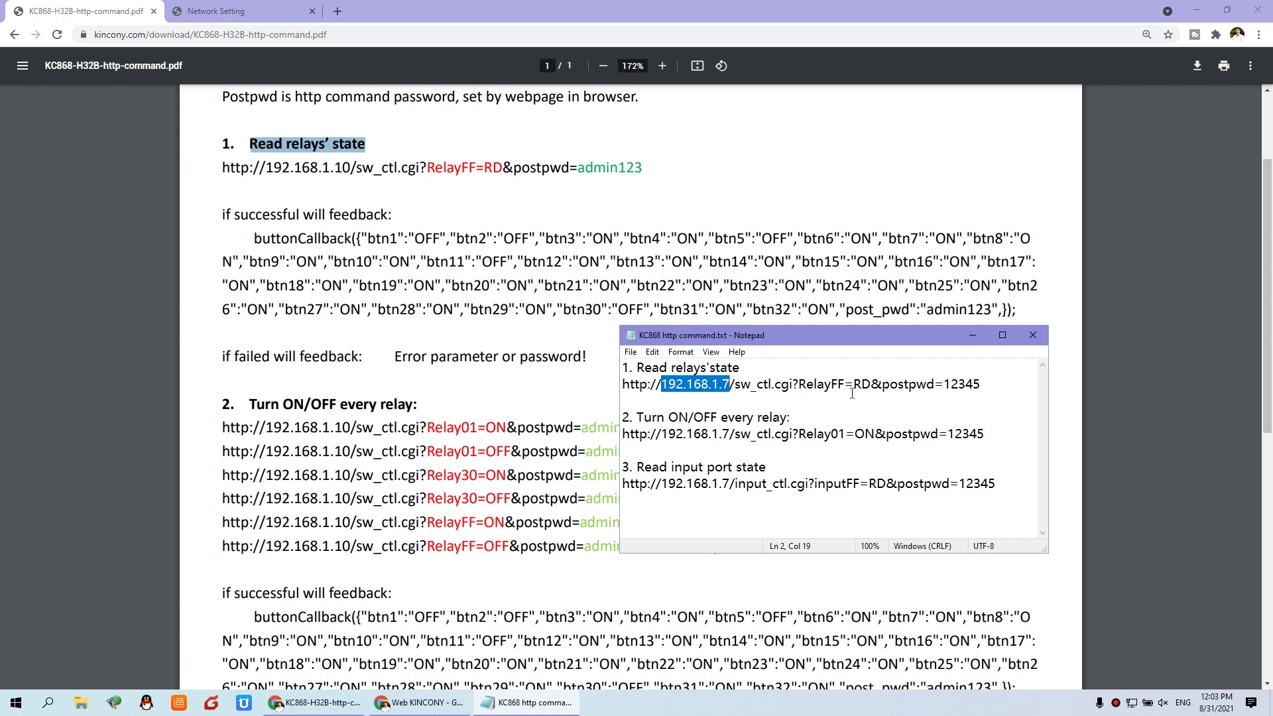
{"action": "left_click_drag", "start_coordinate": [871, 386], "coordinate": [799, 386]}
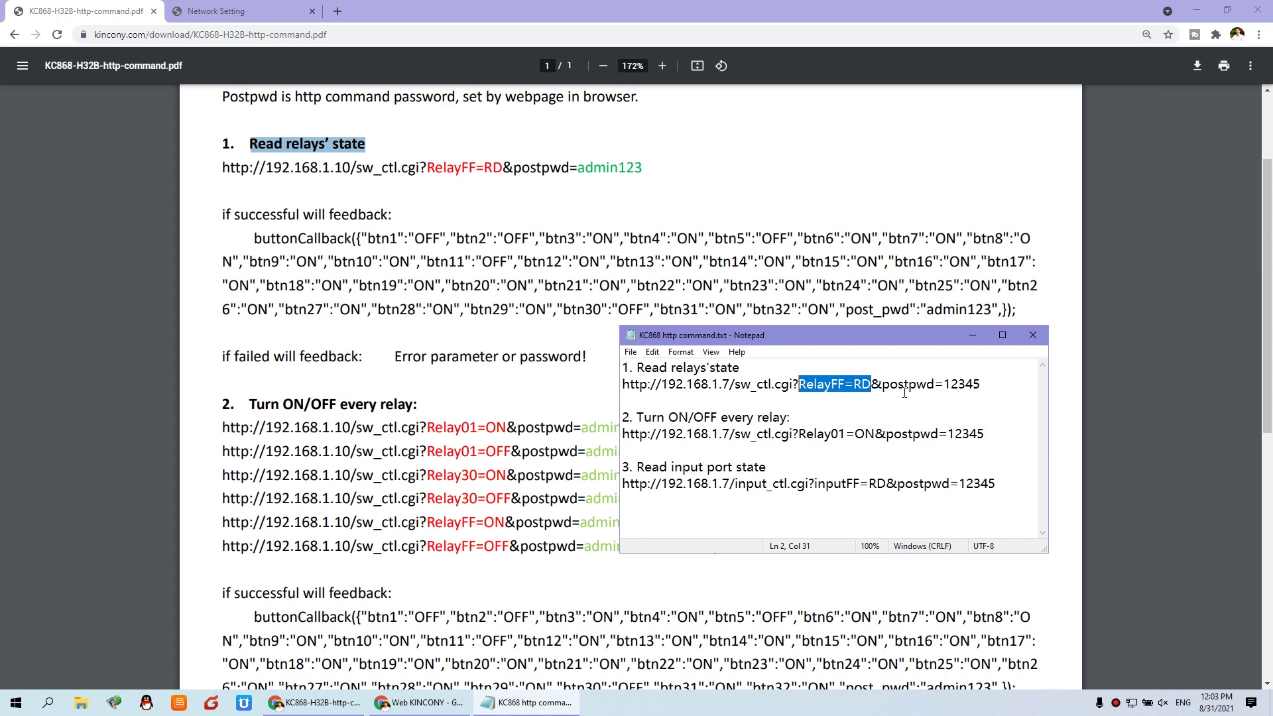
{"action": "left_click_drag", "start_coordinate": [883, 384], "coordinate": [986, 383]}
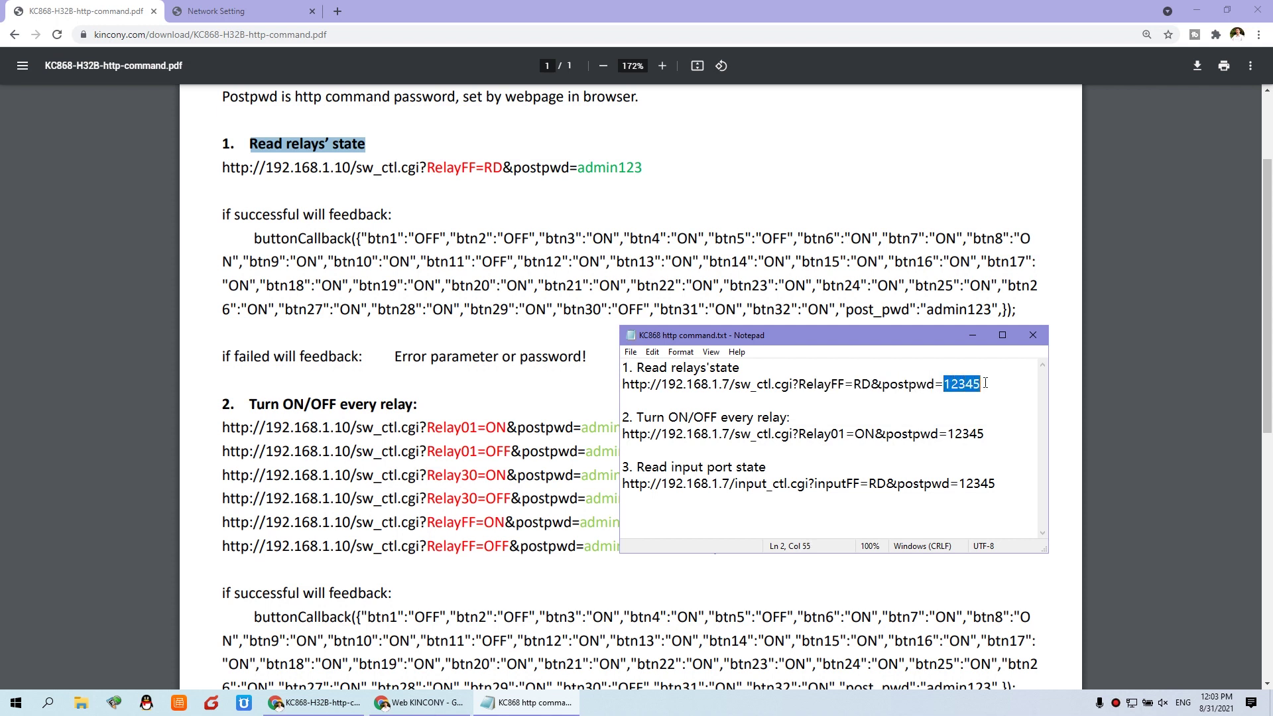
{"action": "left_click", "coordinate": [225, 11]}
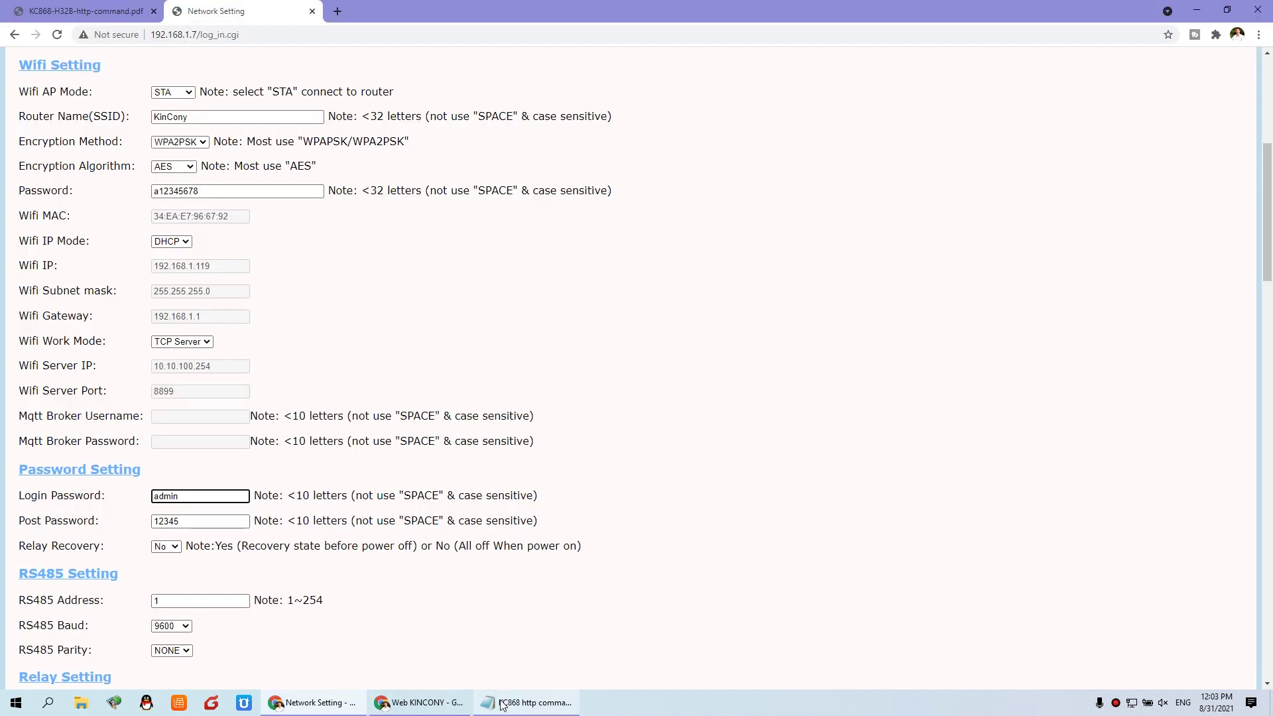
{"action": "left_click", "coordinate": [527, 702]}
- Copy the whole read-relays-state URL from Notepad's line 2
{"action": "left_click_drag", "start_coordinate": [763, 335], "coordinate": [477, 457]}
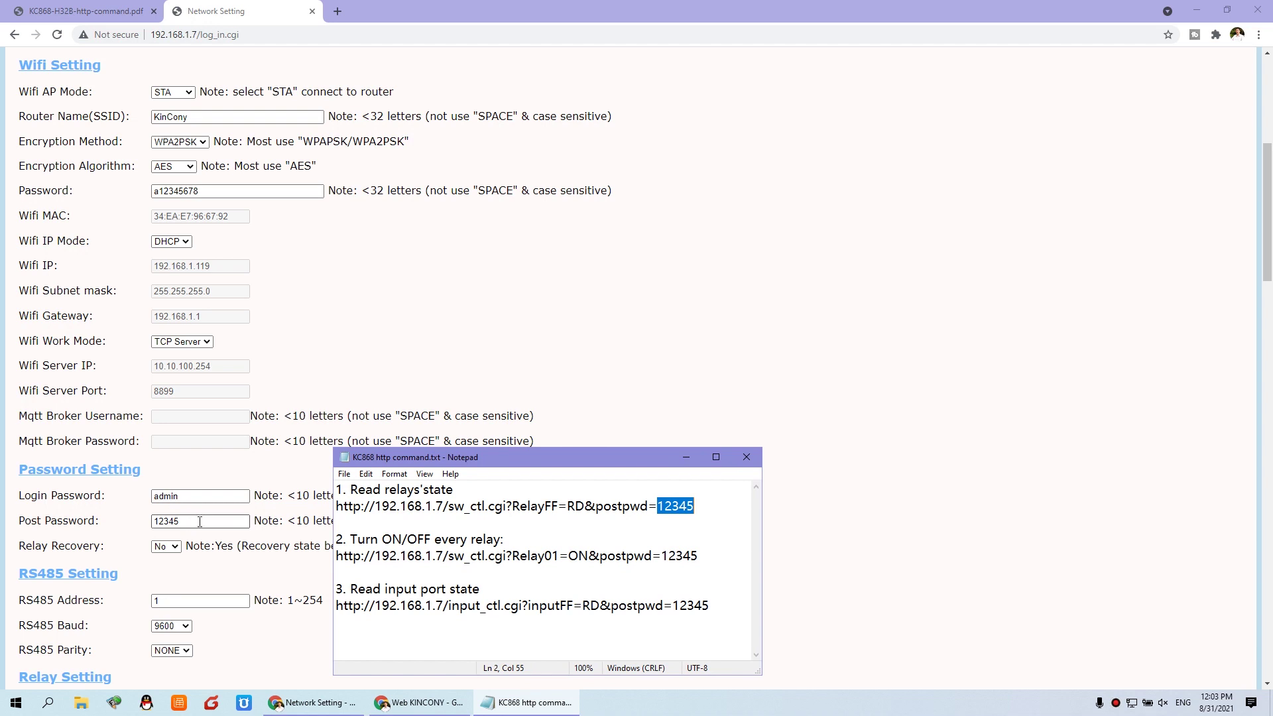
{"action": "left_click_drag", "start_coordinate": [583, 458], "coordinate": [729, 436]}
{"action": "left_click_drag", "start_coordinate": [844, 489], "coordinate": [482, 483]}
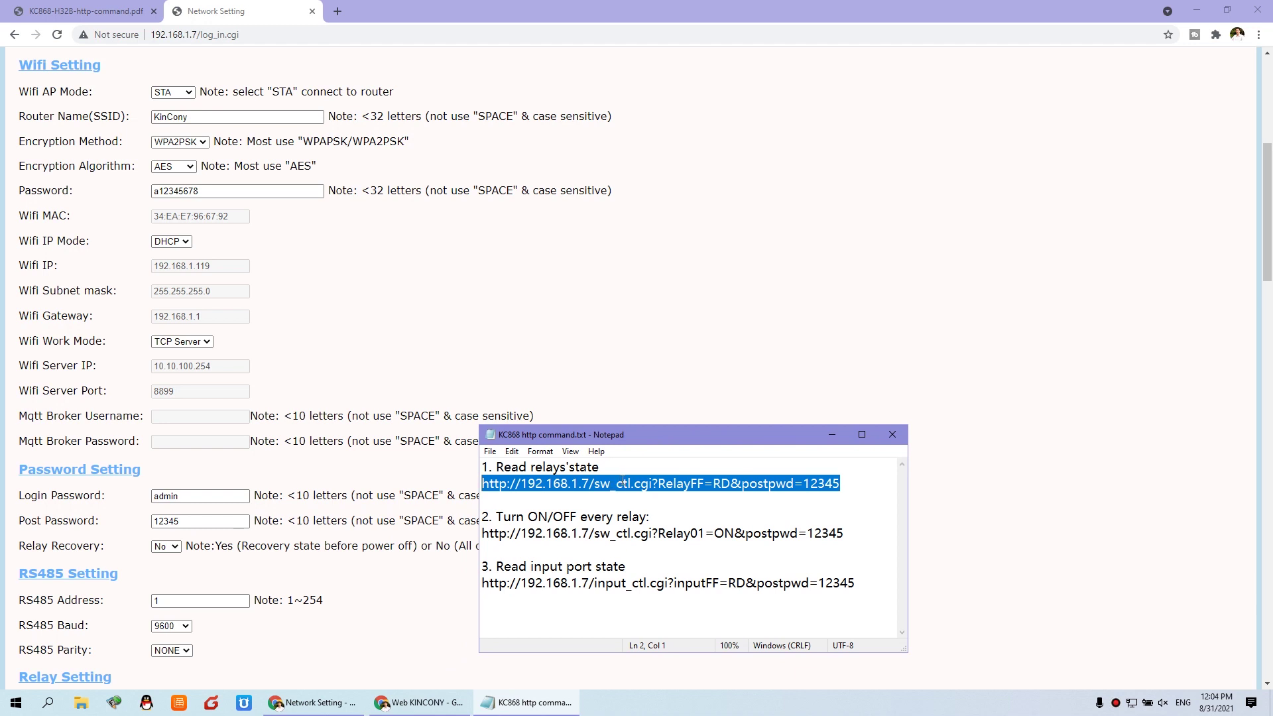
{"action": "right_click", "coordinate": [660, 484]}
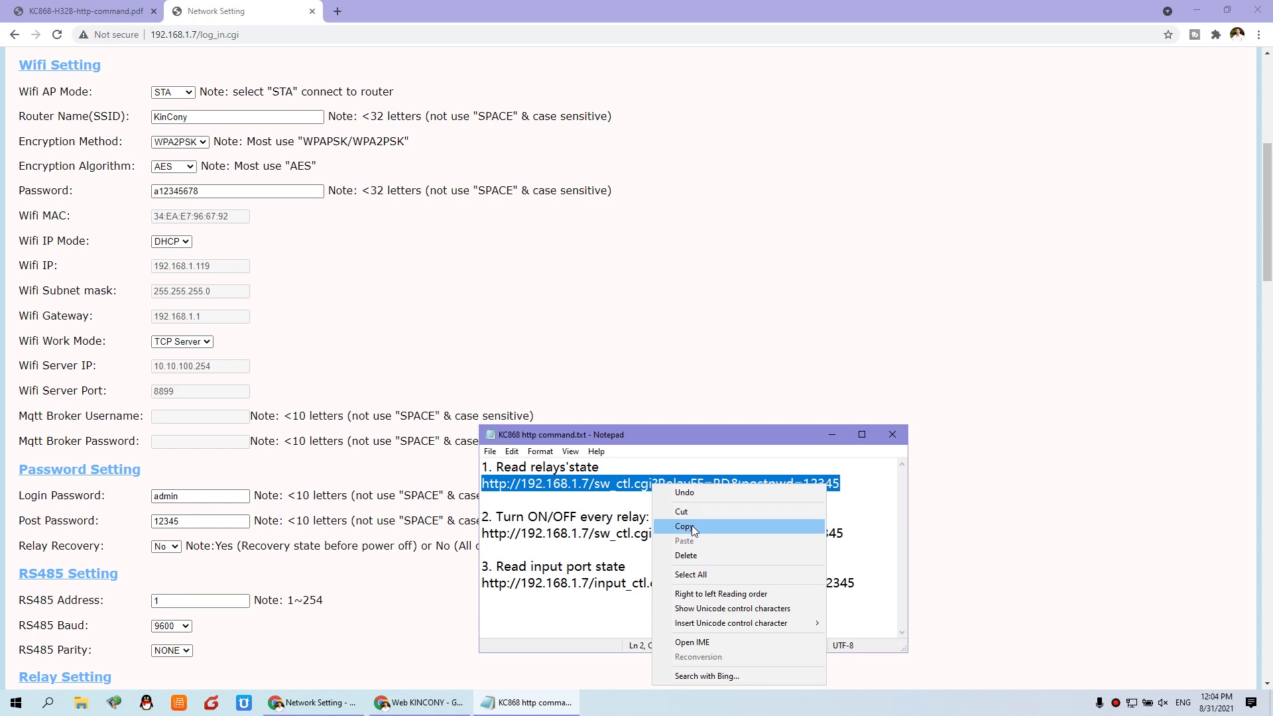
{"action": "left_click", "coordinate": [679, 527]}
{"action": "left_click", "coordinate": [417, 702]}
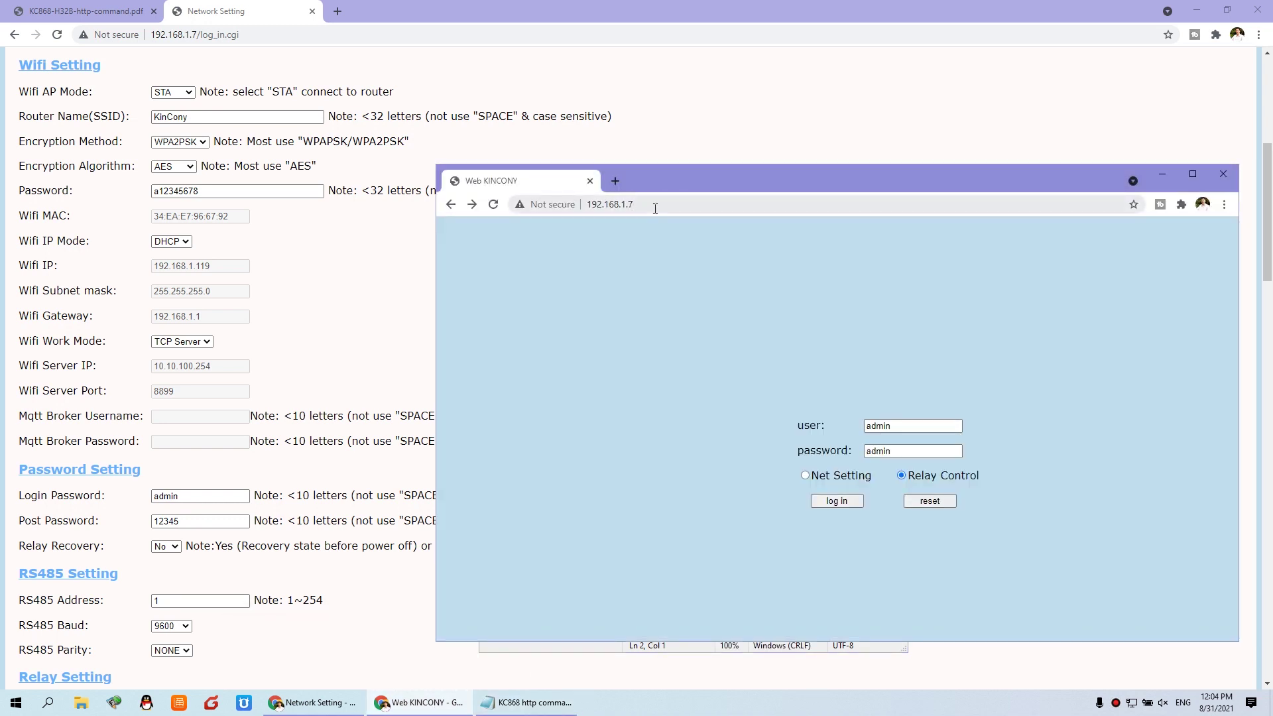
- Paste the sw_ctl.cgi?RelayFF=RD URL into the address bar and send it
{"action": "left_click", "coordinate": [616, 204]}
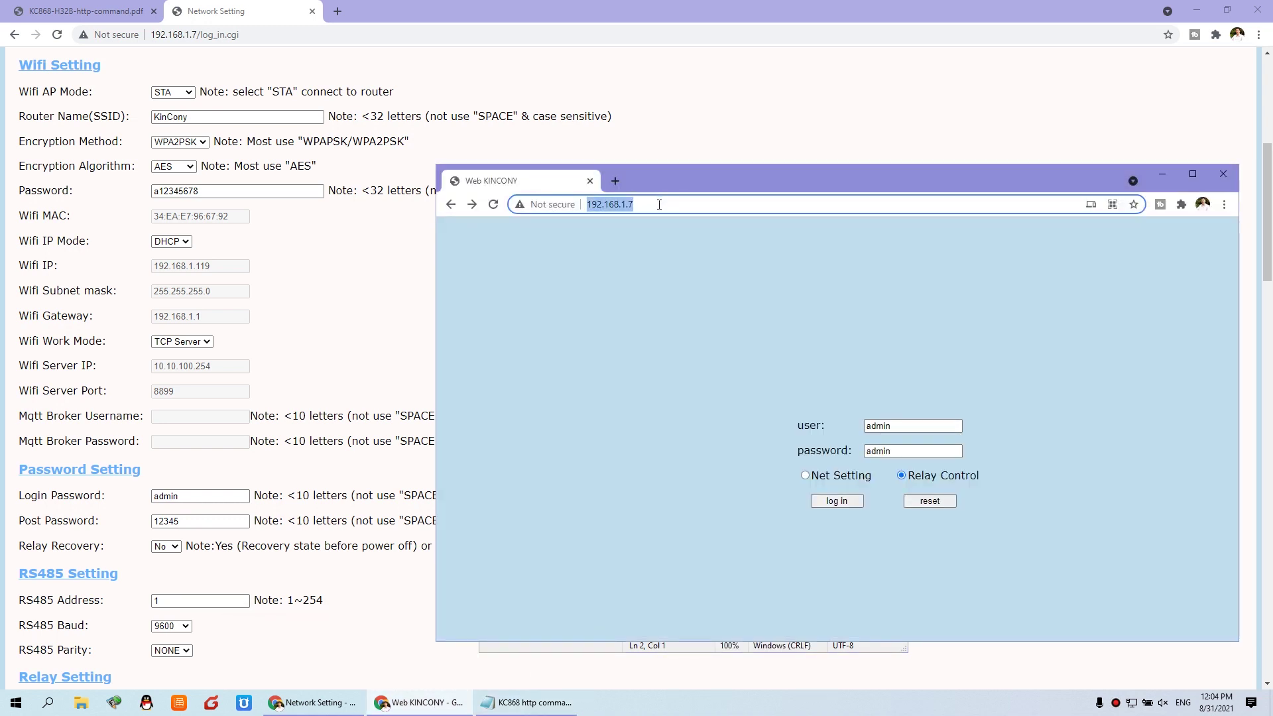
{"action": "key", "text": "ctrl+v"}
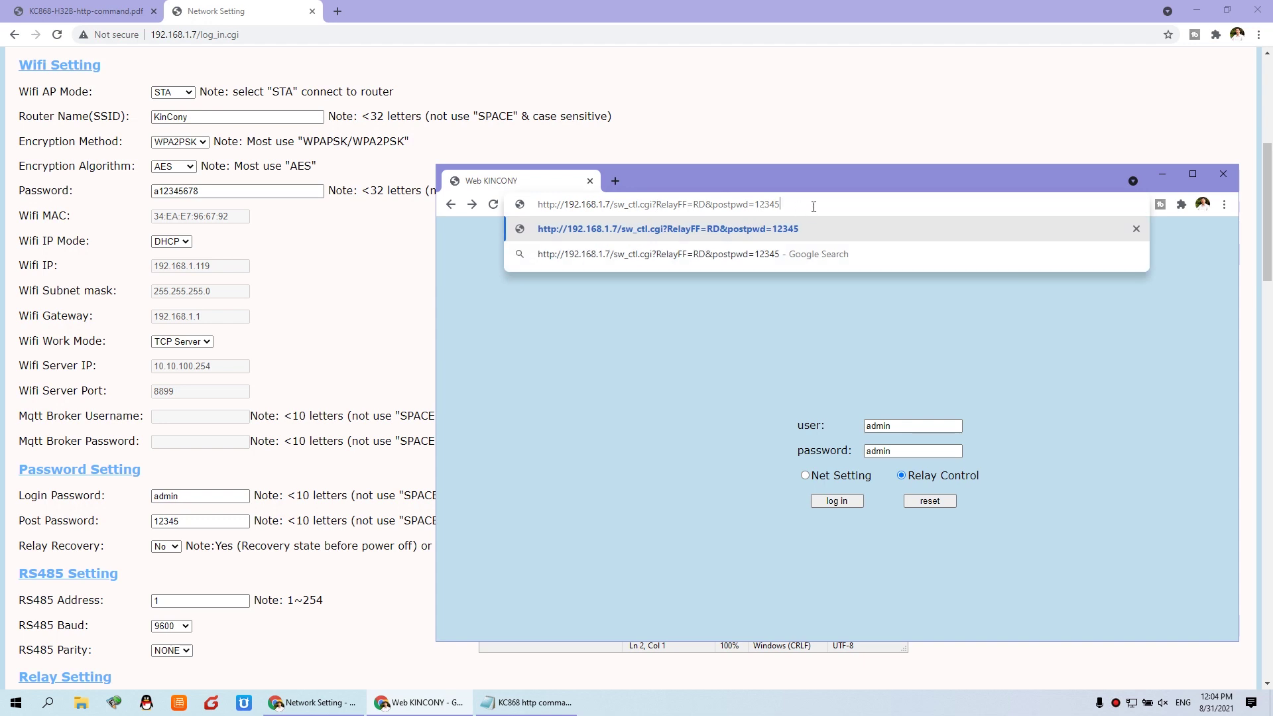
{"action": "key", "text": "Return"}
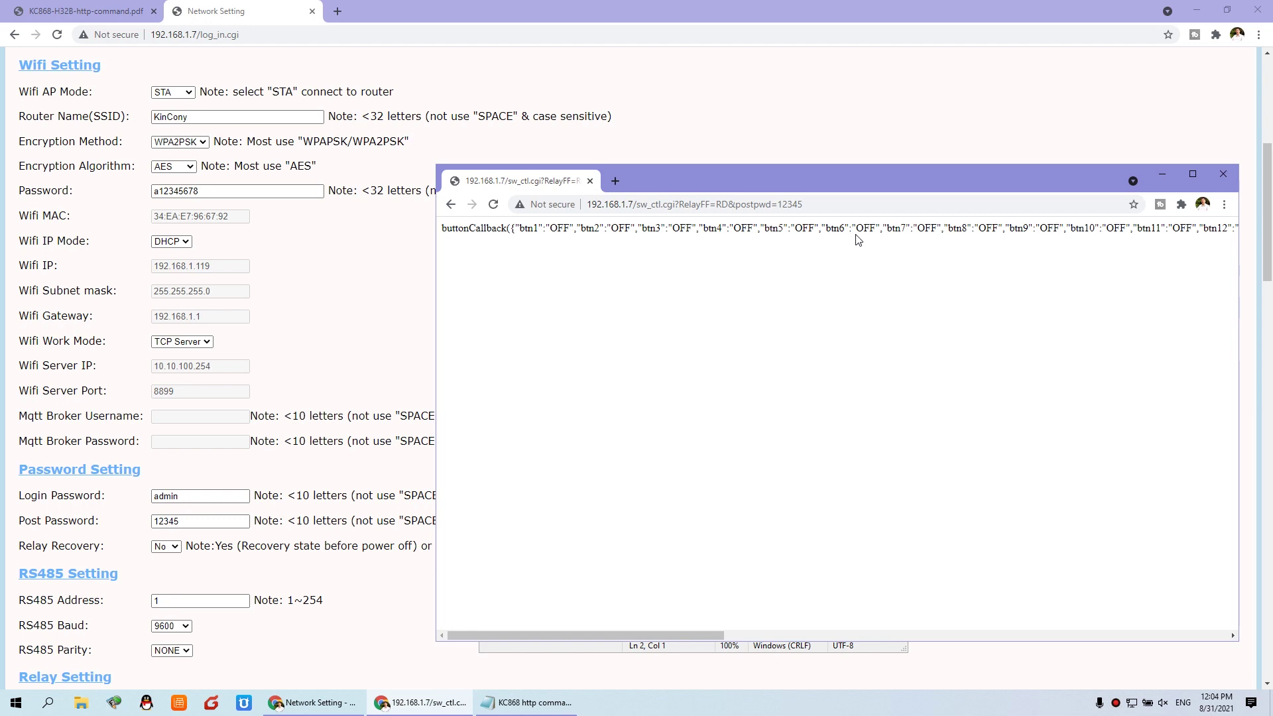
{"action": "left_click_drag", "start_coordinate": [699, 631], "coordinate": [588, 637]}
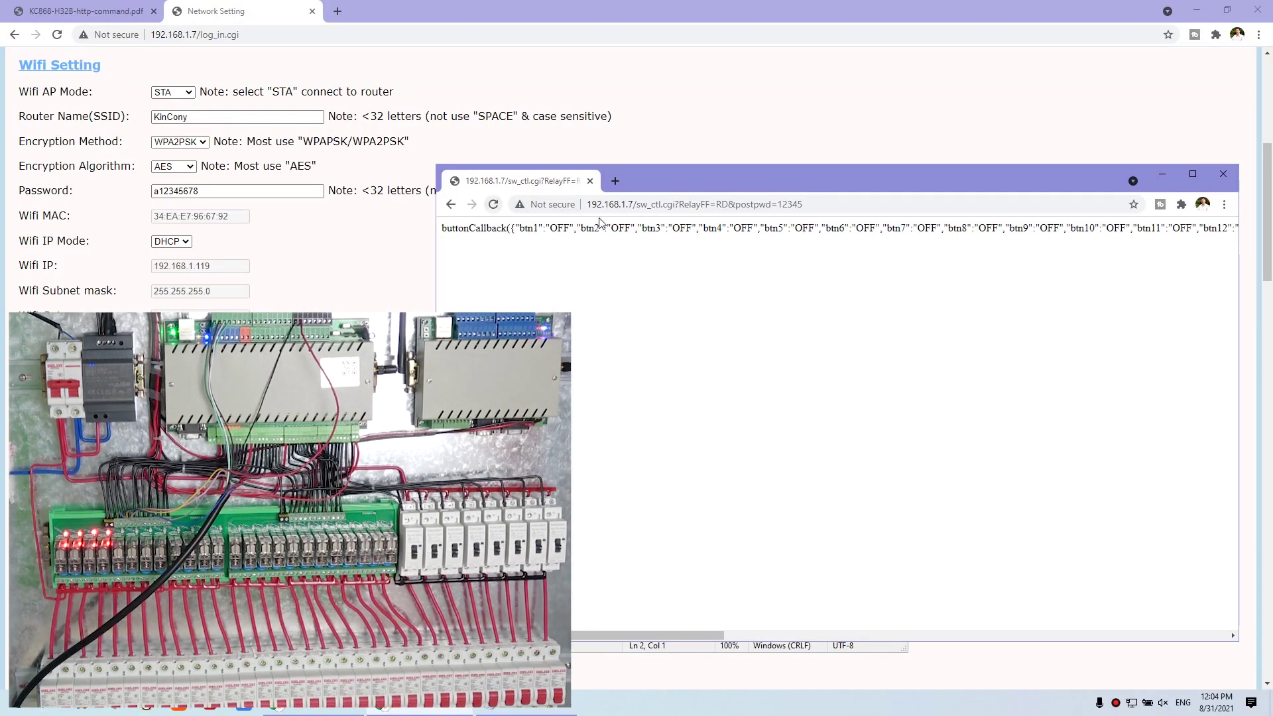
- Reload the relay states and mark btn1–4 ON and btn5 onward OFF in the JSON
{"action": "left_click", "coordinate": [493, 204]}
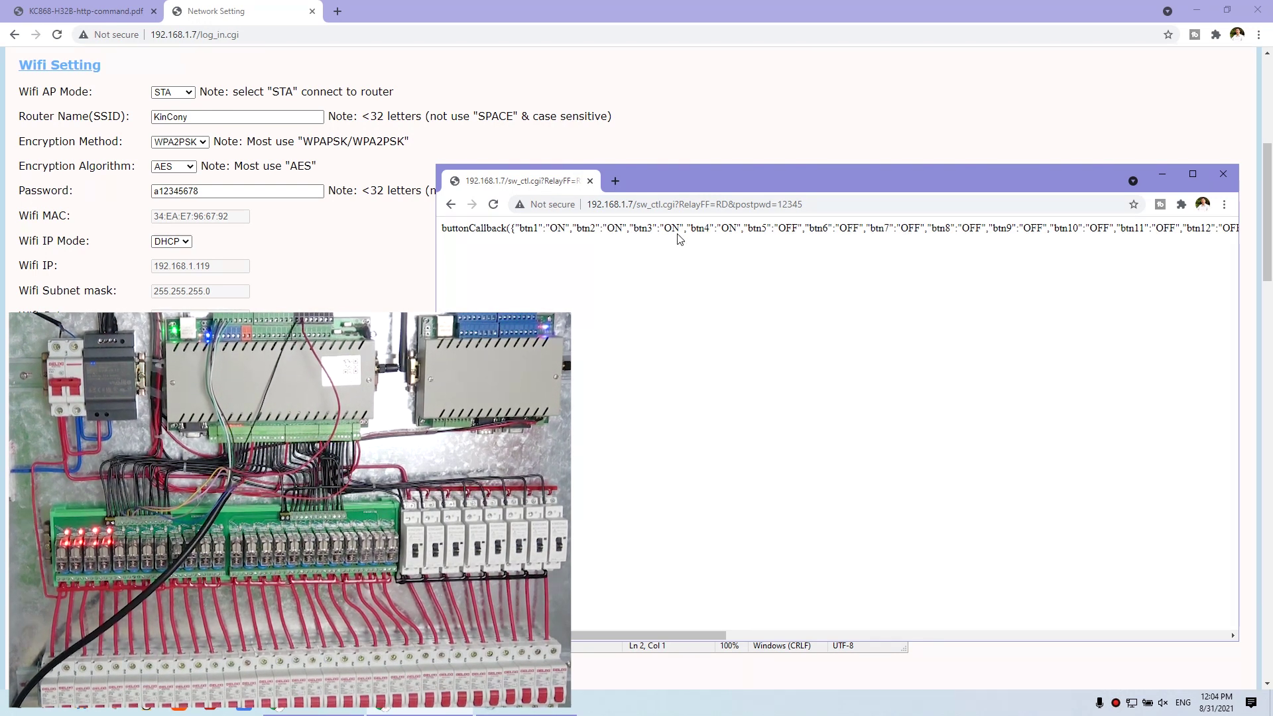
{"action": "left_click_drag", "start_coordinate": [771, 230], "coordinate": [1170, 229]}
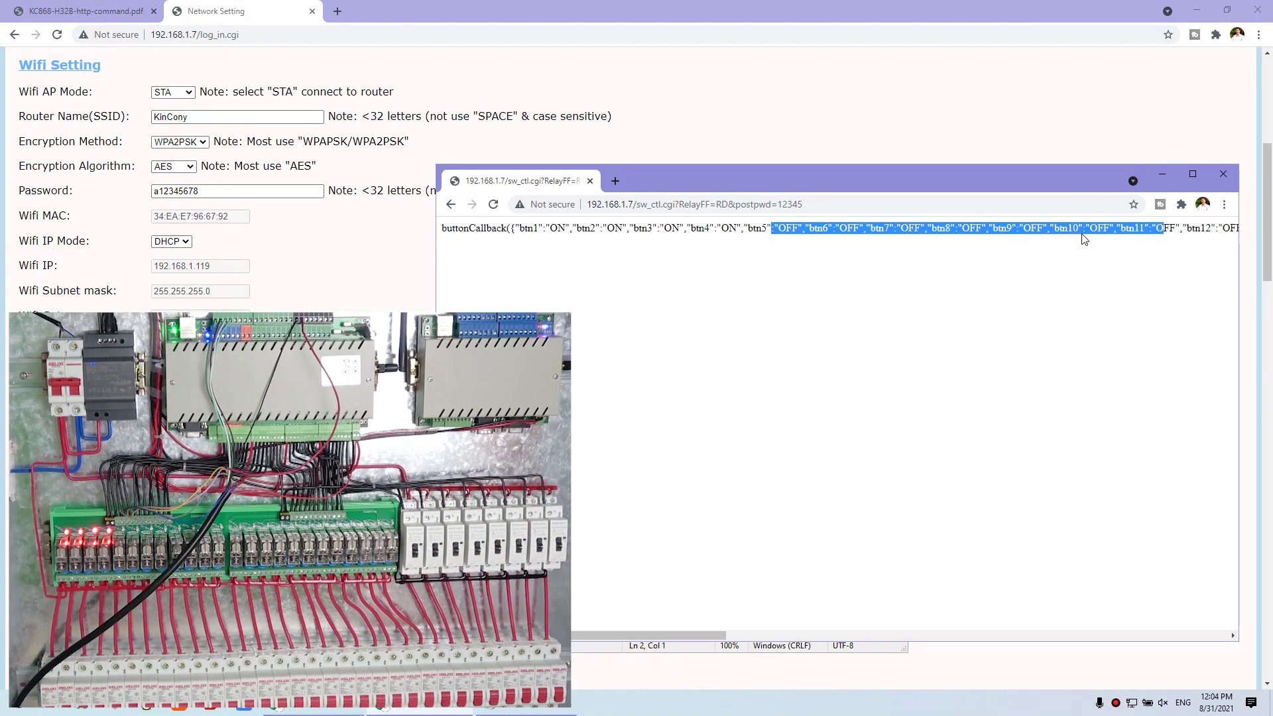
{"action": "left_click", "coordinate": [1085, 239]}
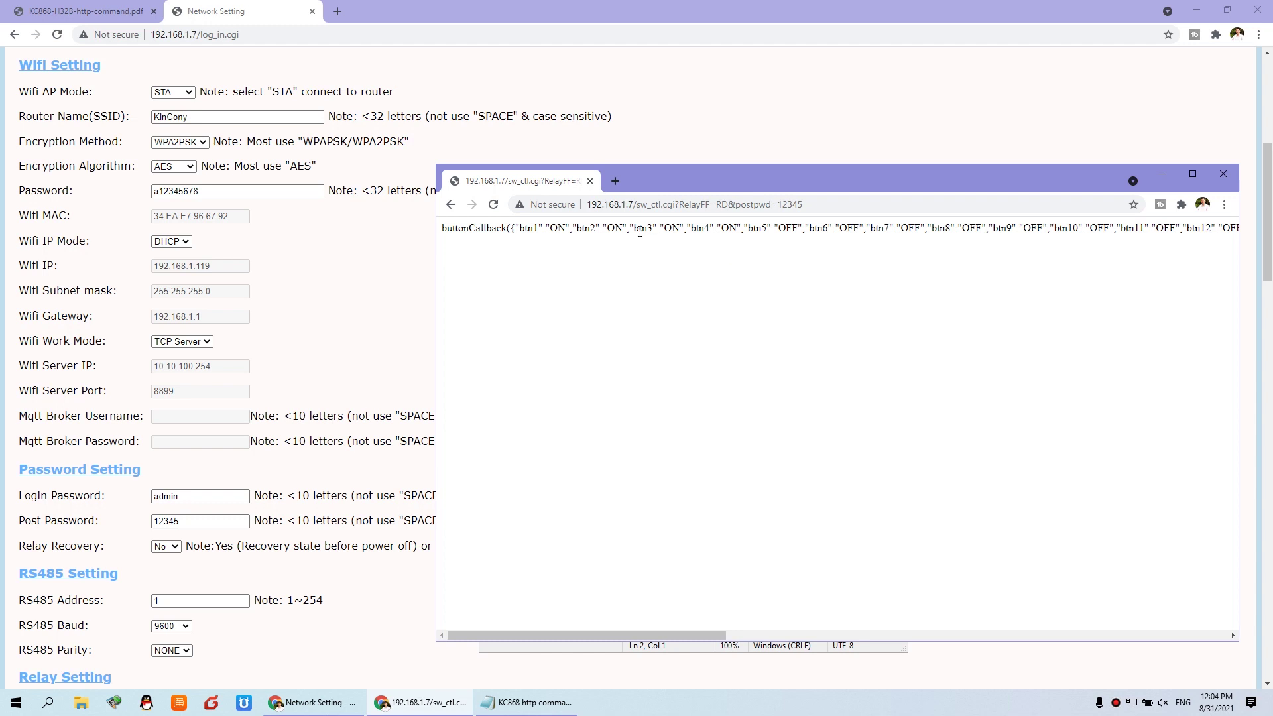
{"action": "left_click_drag", "start_coordinate": [523, 230], "coordinate": [1202, 229]}
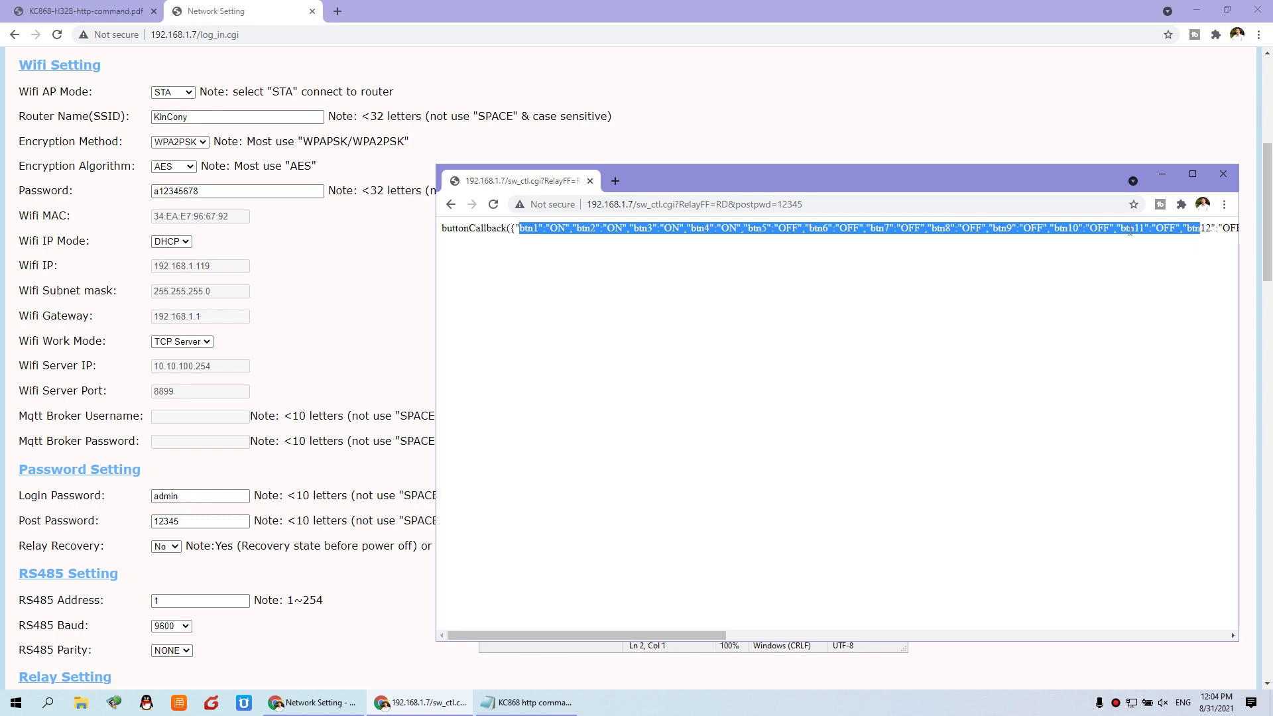
{"action": "left_click", "coordinate": [622, 267]}
{"action": "left_click", "coordinate": [530, 702]}
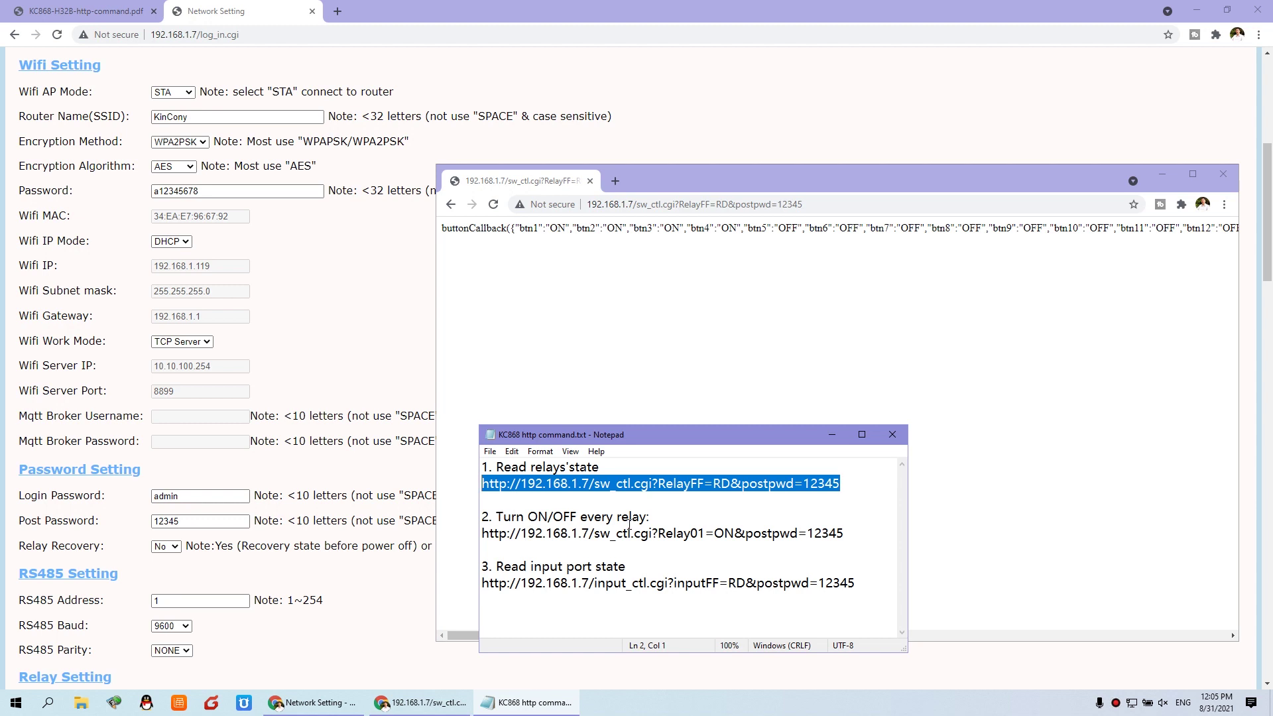
{"action": "left_click_drag", "start_coordinate": [521, 533], "coordinate": [705, 532]}
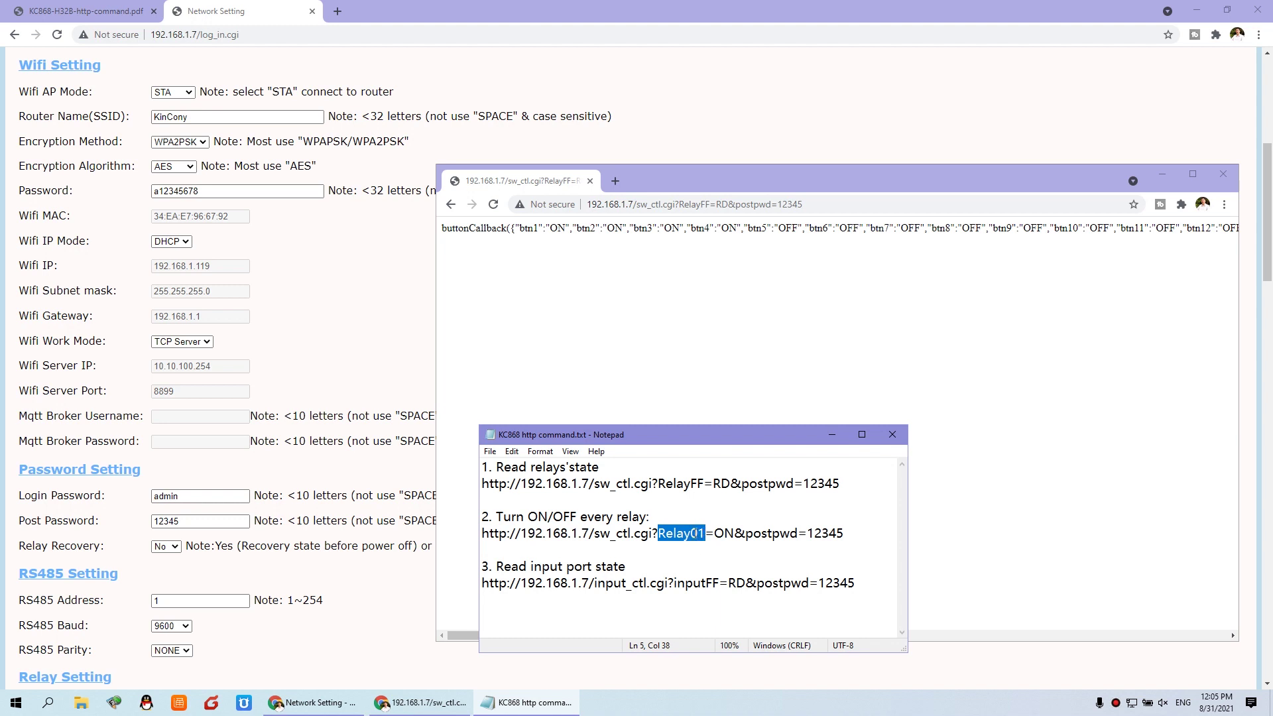
- With the PDF's ON/OFF examples shown, mark relay number 01 and the ON value in Notepad
{"action": "left_click", "coordinate": [122, 11]}
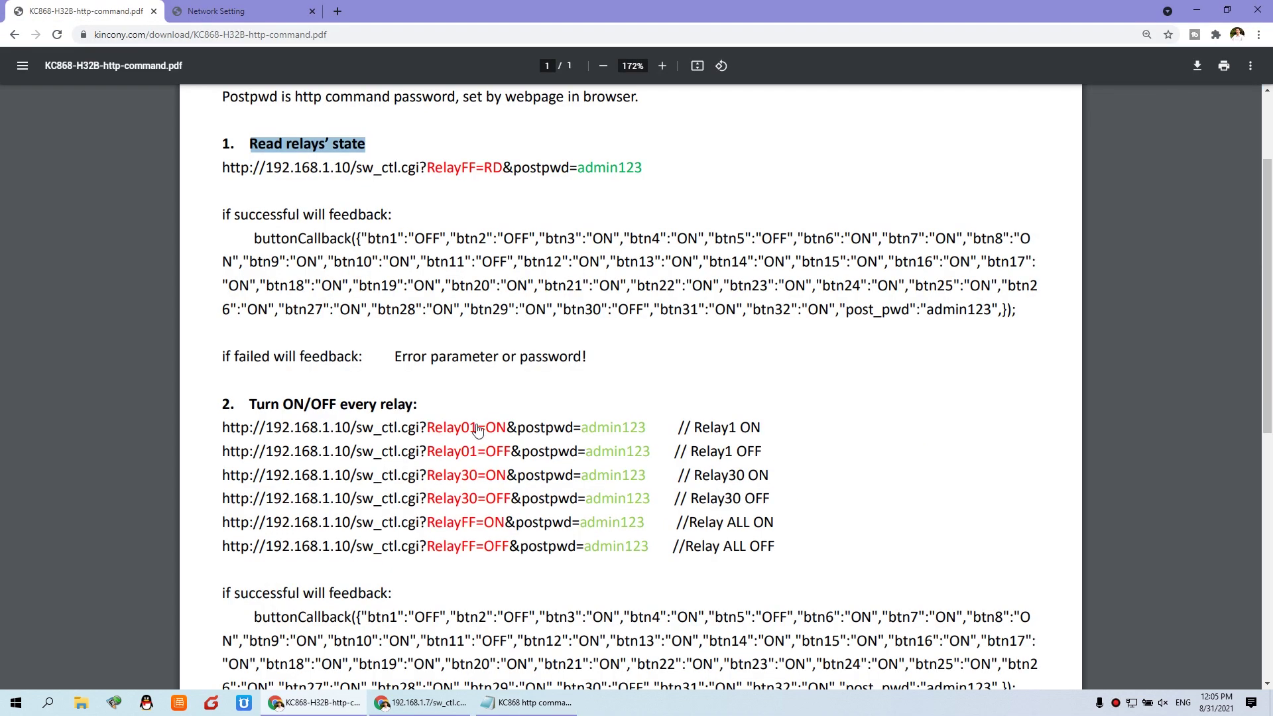
{"action": "left_click", "coordinate": [556, 707]}
{"action": "left_click_drag", "start_coordinate": [686, 435], "coordinate": [791, 373]}
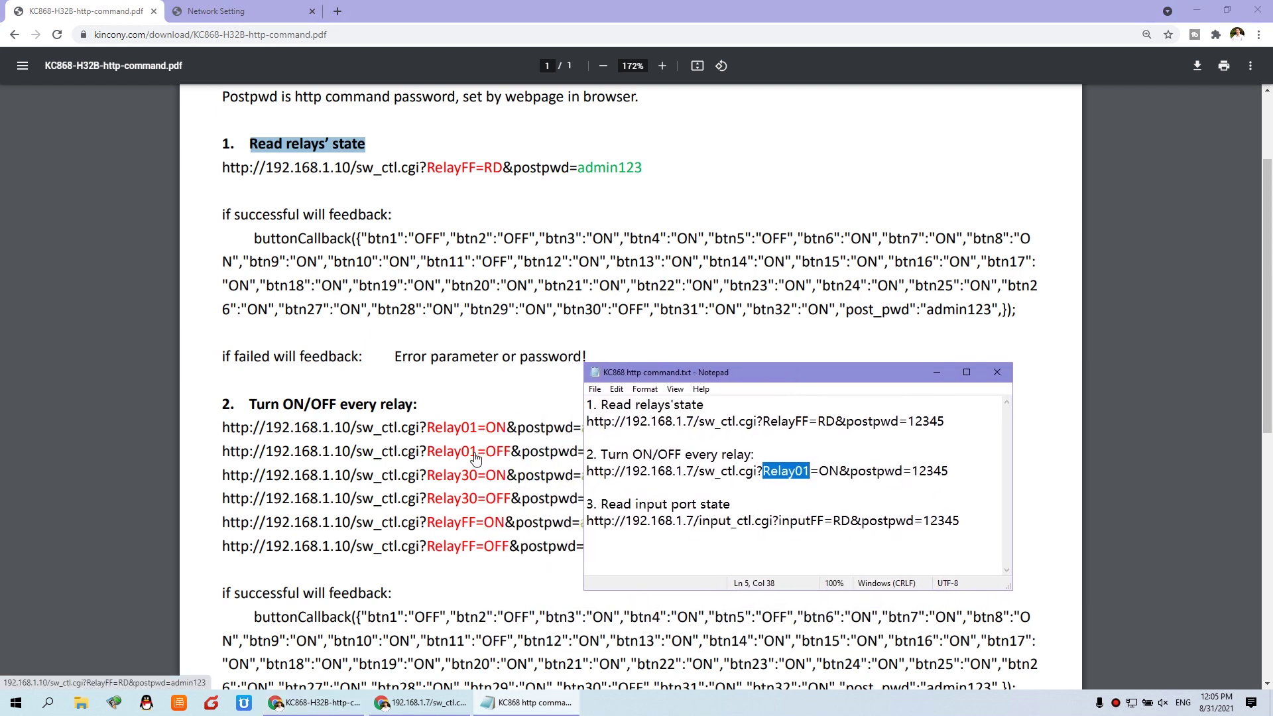
{"action": "left_click", "coordinate": [802, 472]}
{"action": "left_click_drag", "start_coordinate": [795, 472], "coordinate": [810, 472]}
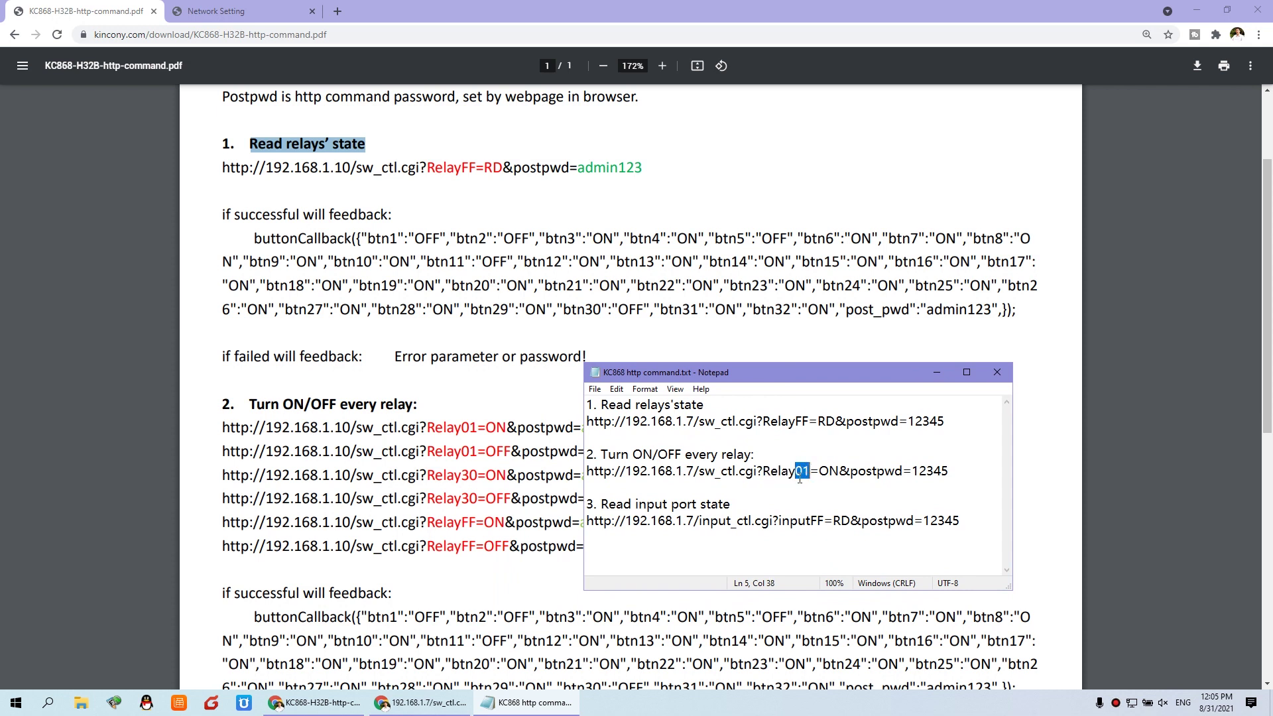
{"action": "left_click", "coordinate": [820, 472]}
{"action": "left_click_drag", "start_coordinate": [824, 472], "coordinate": [838, 472]}
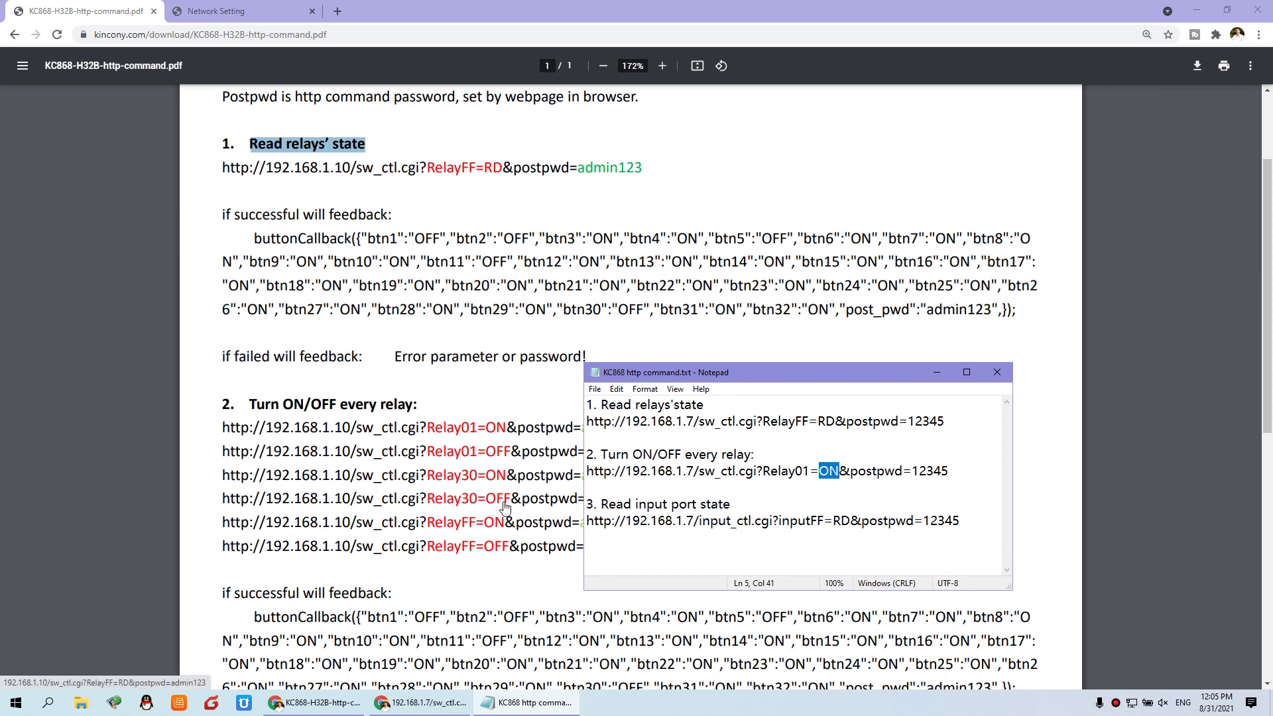
{"action": "left_click", "coordinate": [864, 469]}
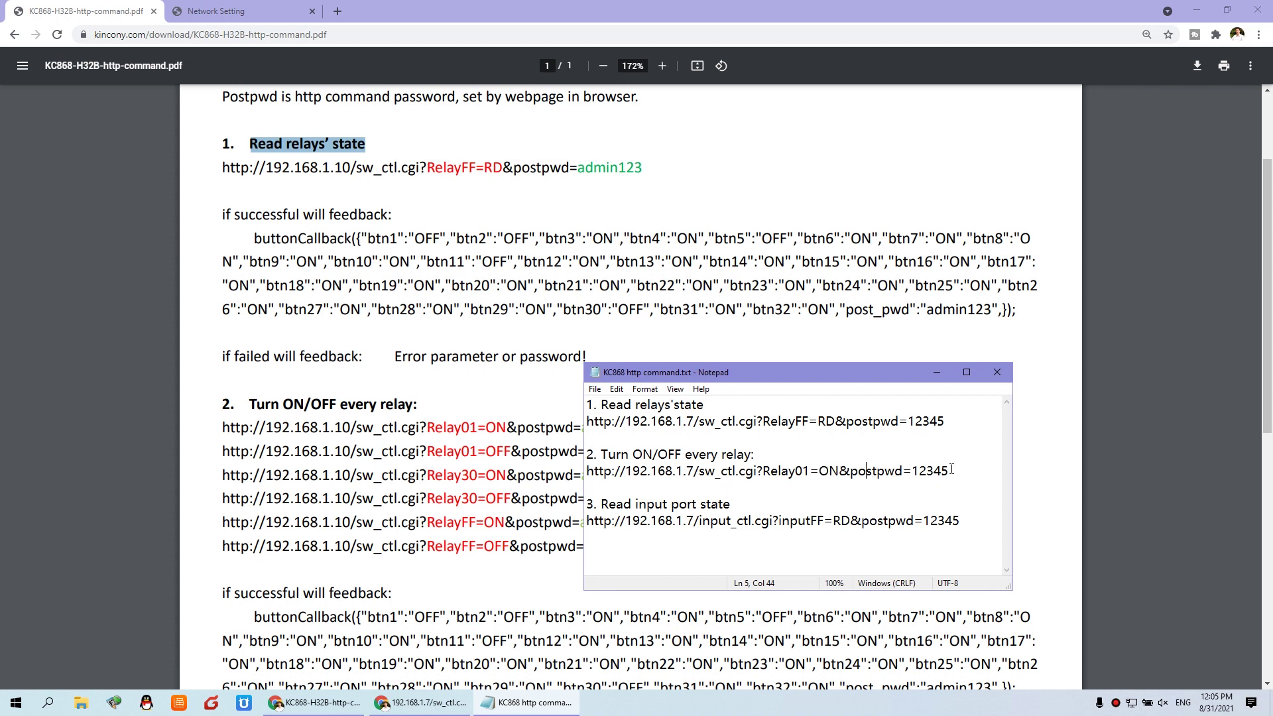
- Copy the whole Relay01=ON command URL from line 5
{"action": "left_click_drag", "start_coordinate": [954, 469], "coordinate": [586, 472]}
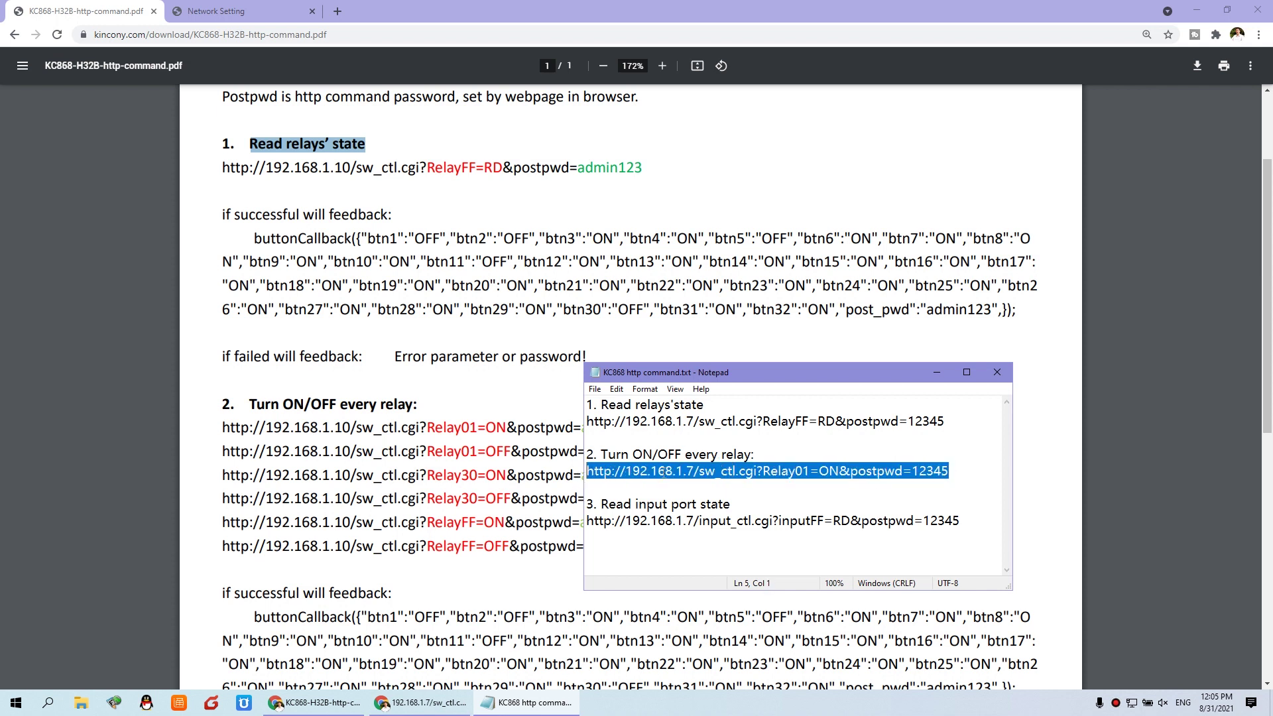
{"action": "right_click", "coordinate": [735, 468]}
{"action": "left_click", "coordinate": [760, 510]}
{"action": "left_click", "coordinate": [422, 702]}
- Paste and send the Relay01=ON command, marking btn1's ON state in the response
{"action": "left_click", "coordinate": [803, 206]}
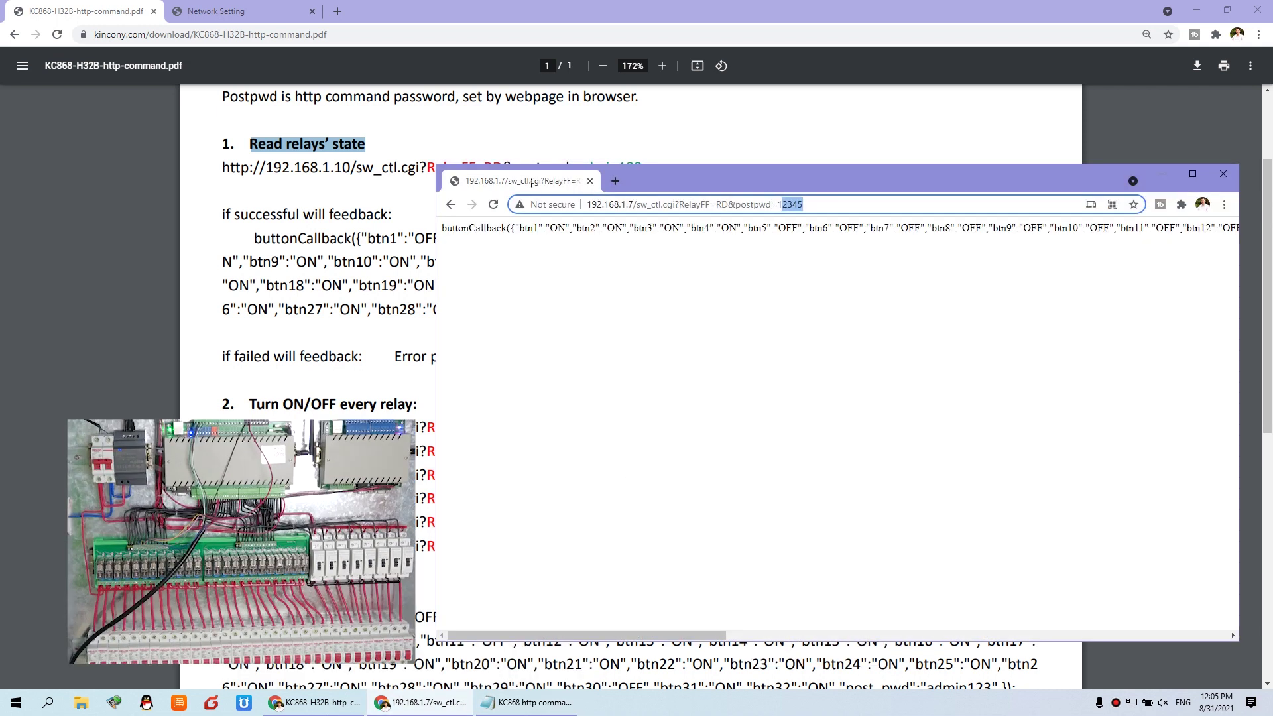
{"action": "key", "text": "ctrl+v"}
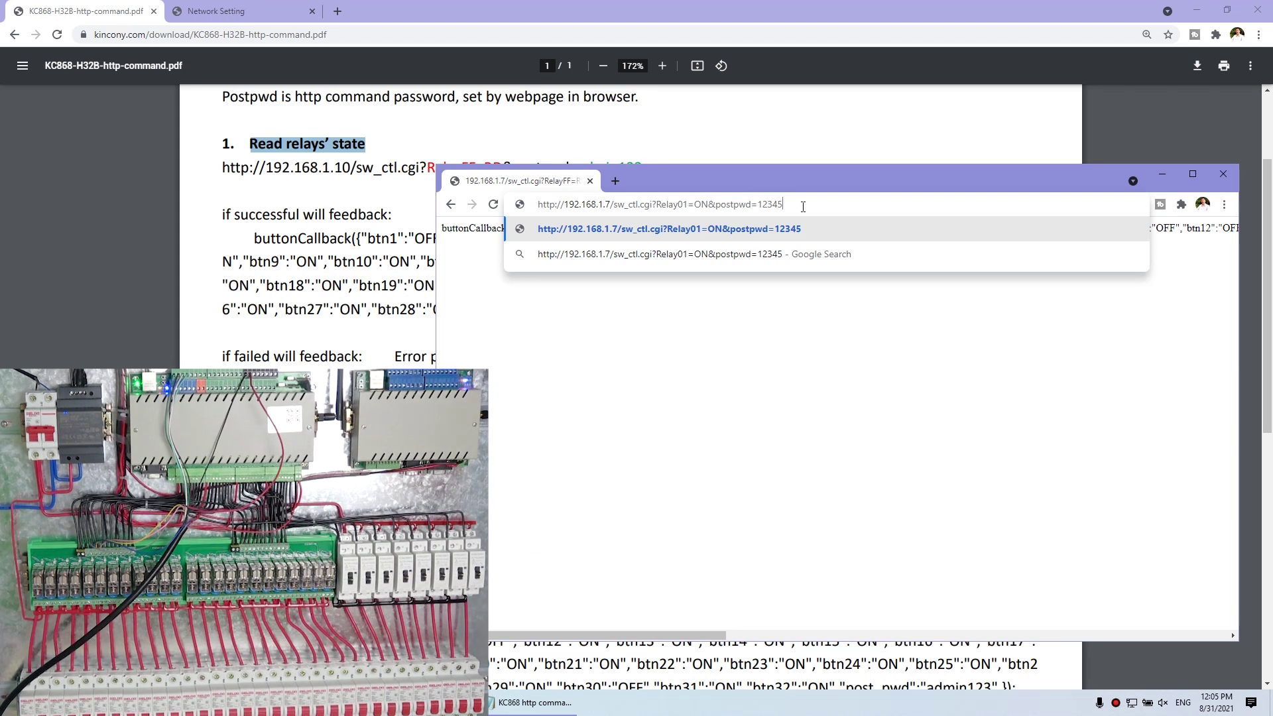
{"action": "key", "text": "Return"}
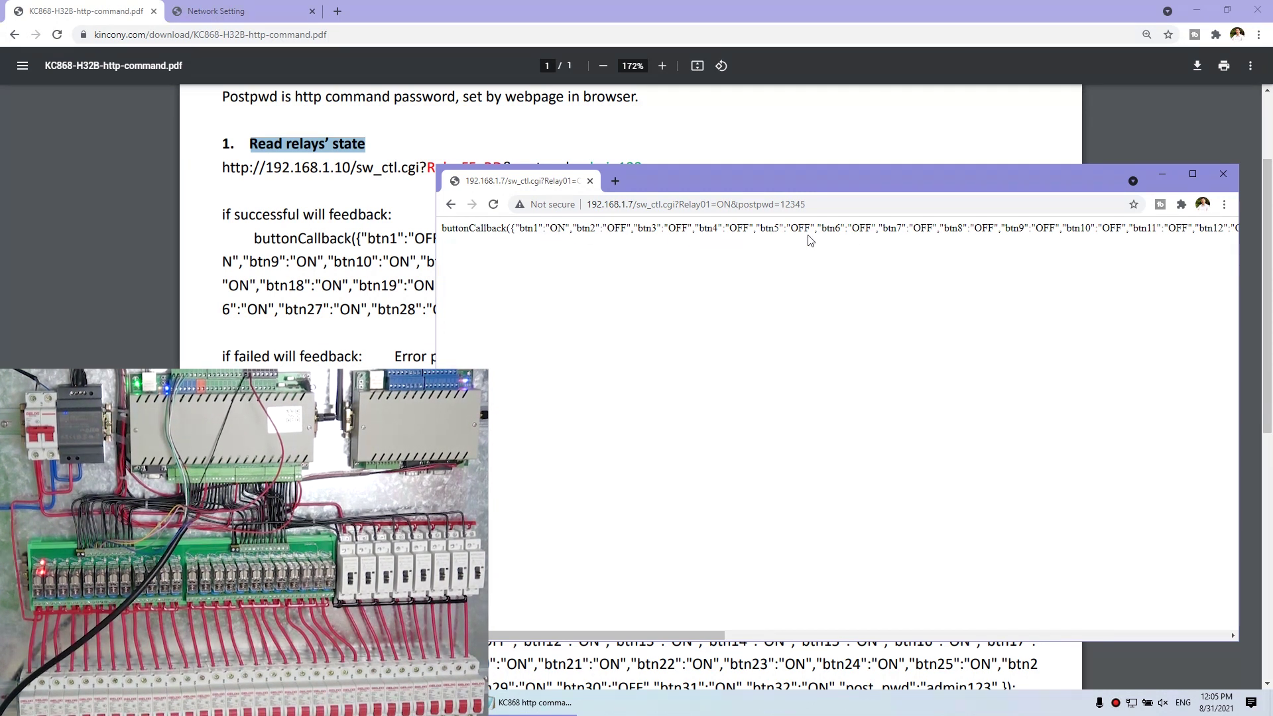
{"action": "double_click", "coordinate": [554, 228]}
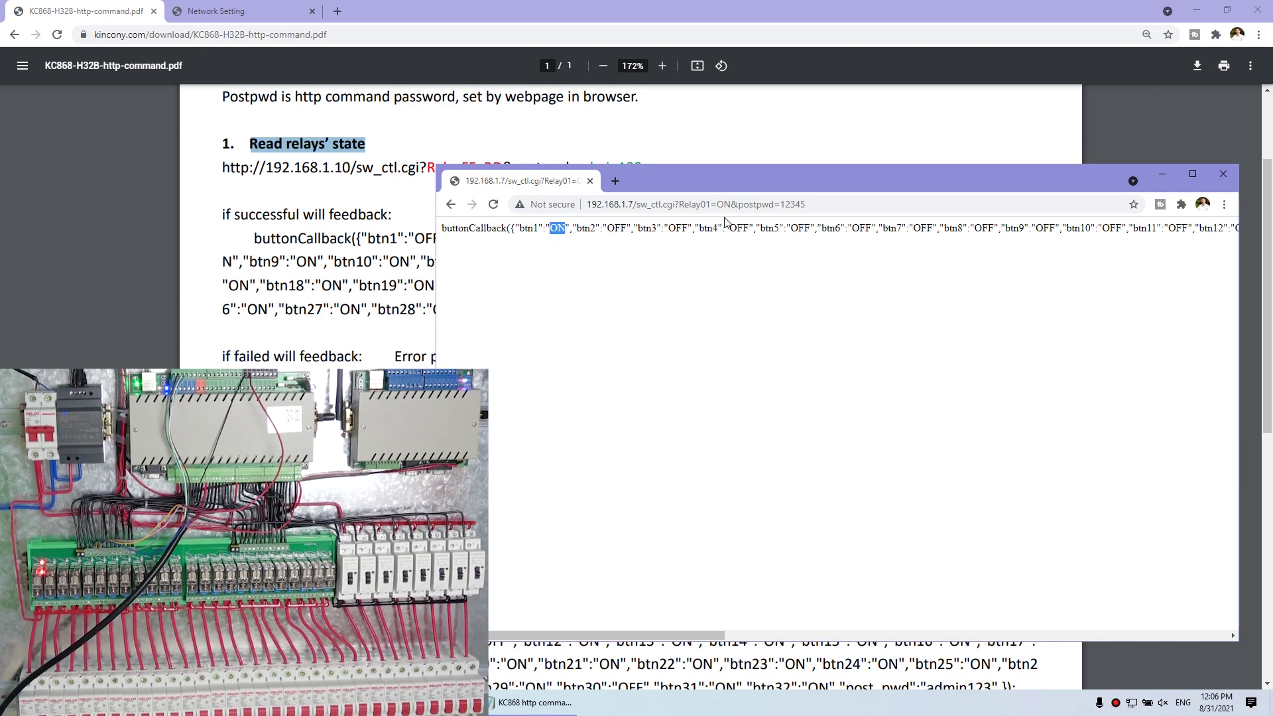
- Edit the URL to Relay01=OFF, send it, and highlight btn1's OFF value
{"action": "left_click", "coordinate": [725, 200]}
{"action": "left_click", "coordinate": [720, 204]}
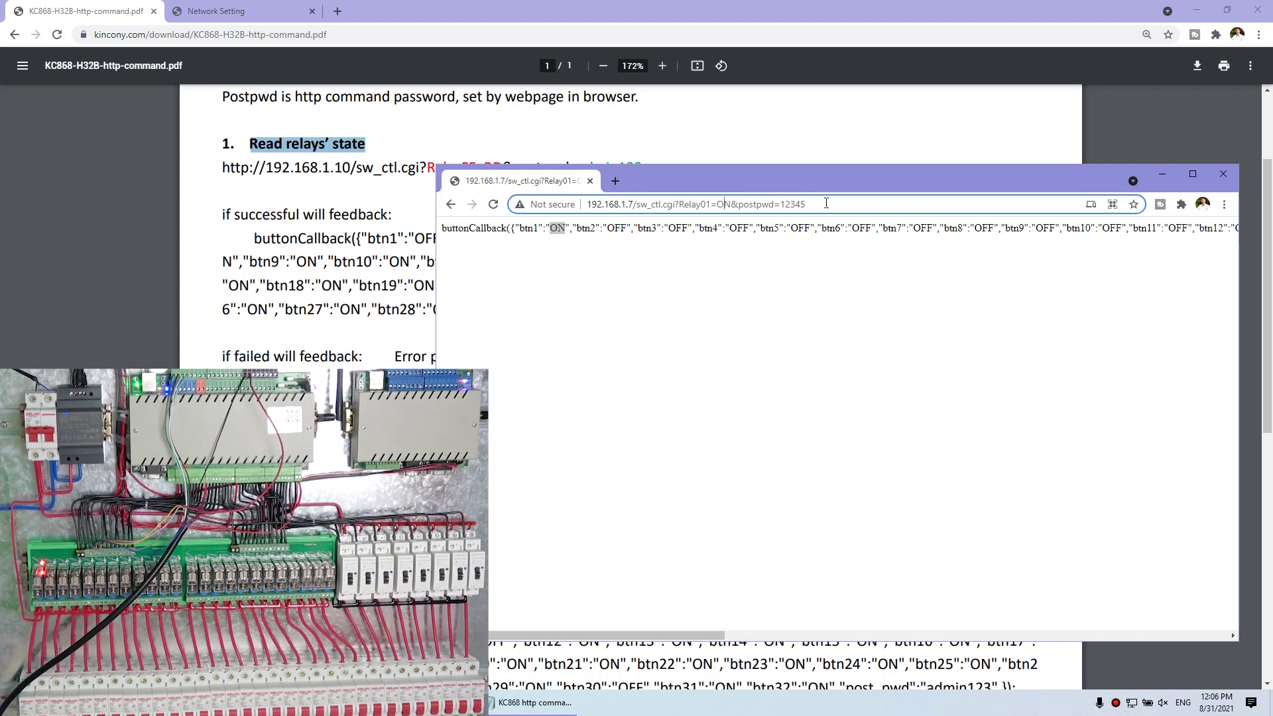
{"action": "key", "text": "Delete"}
{"action": "type", "text": "FF"}
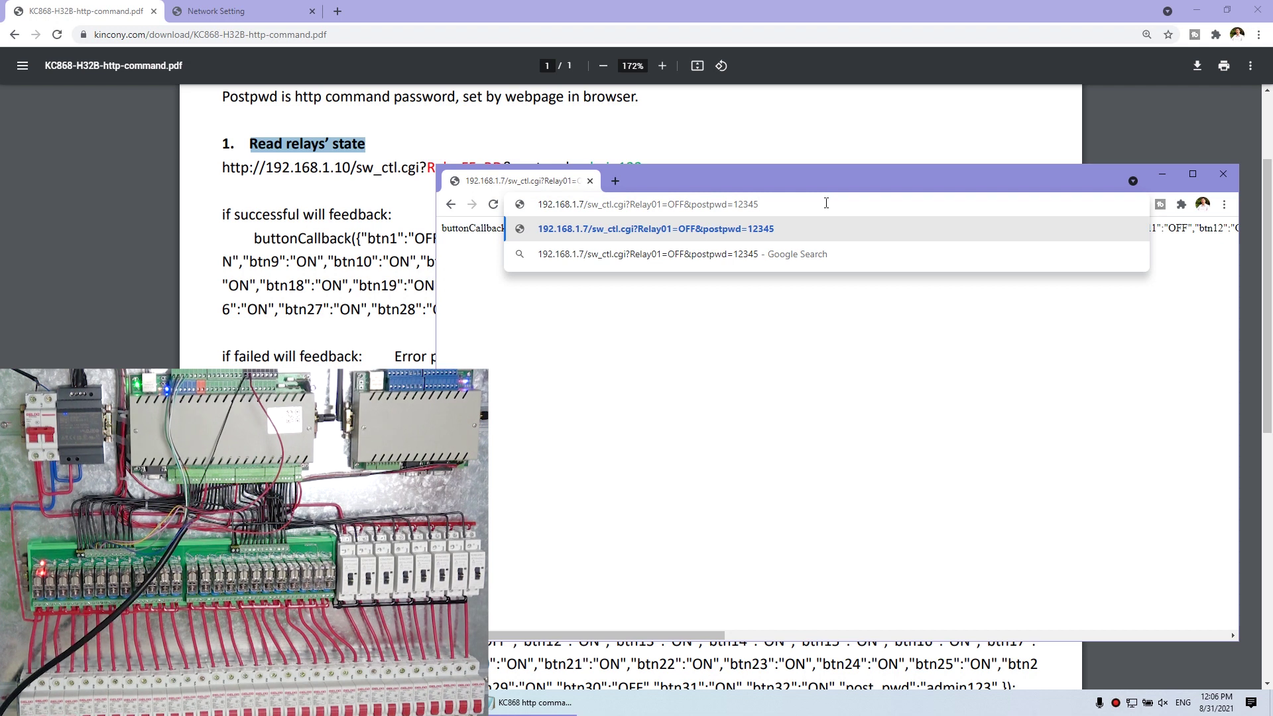
{"action": "key", "text": "Return"}
{"action": "left_click_drag", "start_coordinate": [549, 228], "coordinate": [574, 225]}
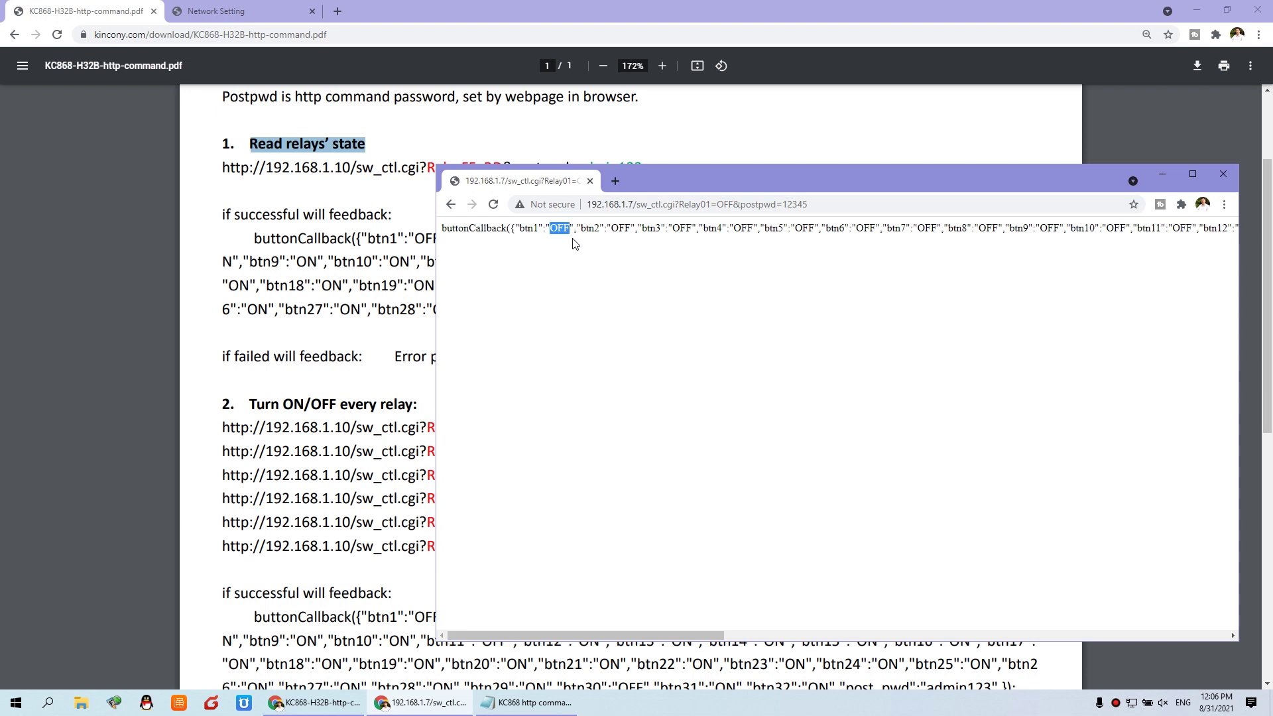
{"action": "left_click", "coordinate": [545, 708]}
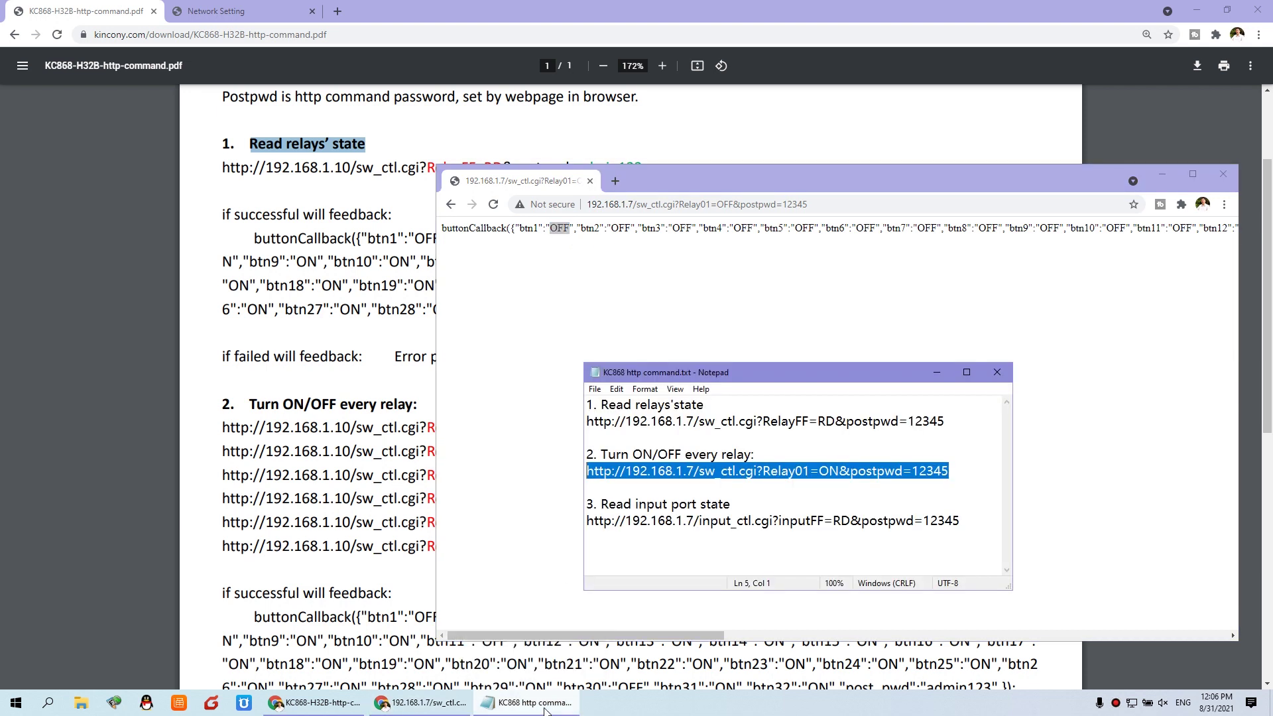
- Copy the input_ctl.cgi input-port state URL from Notepad
{"action": "left_click", "coordinate": [622, 517]}
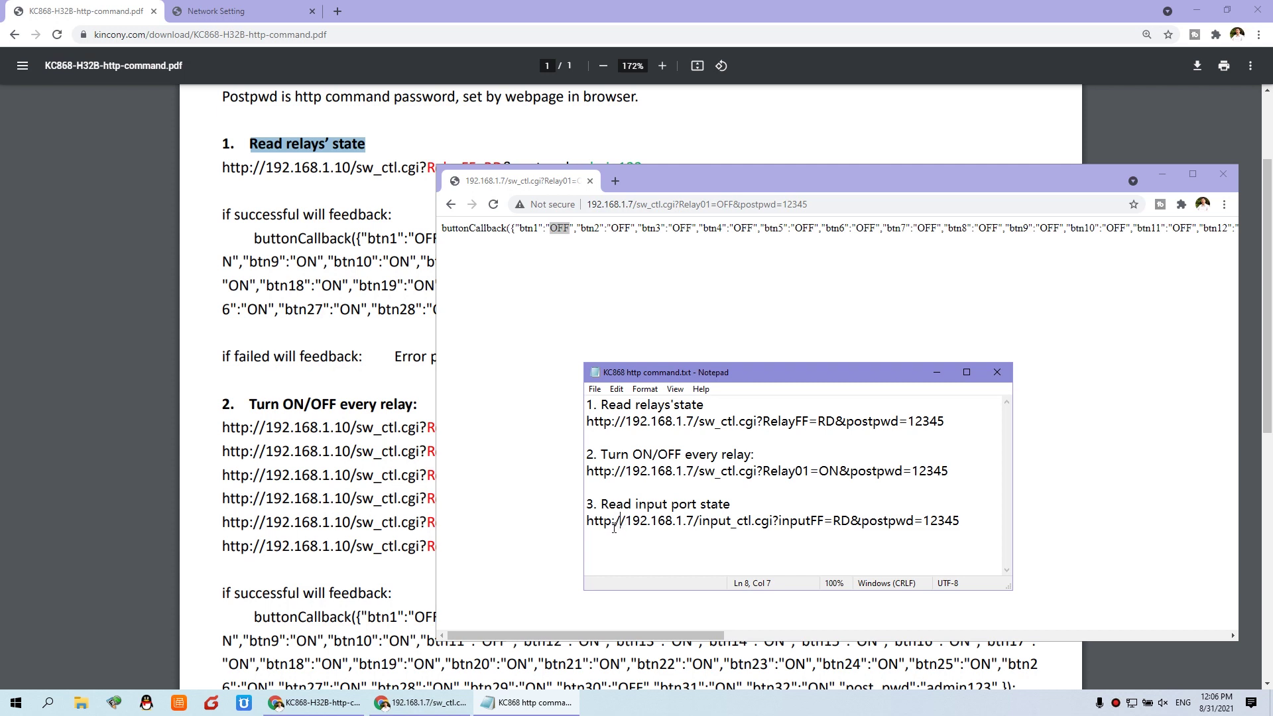
{"action": "left_click_drag", "start_coordinate": [963, 521], "coordinate": [585, 522]}
{"action": "right_click", "coordinate": [672, 523]}
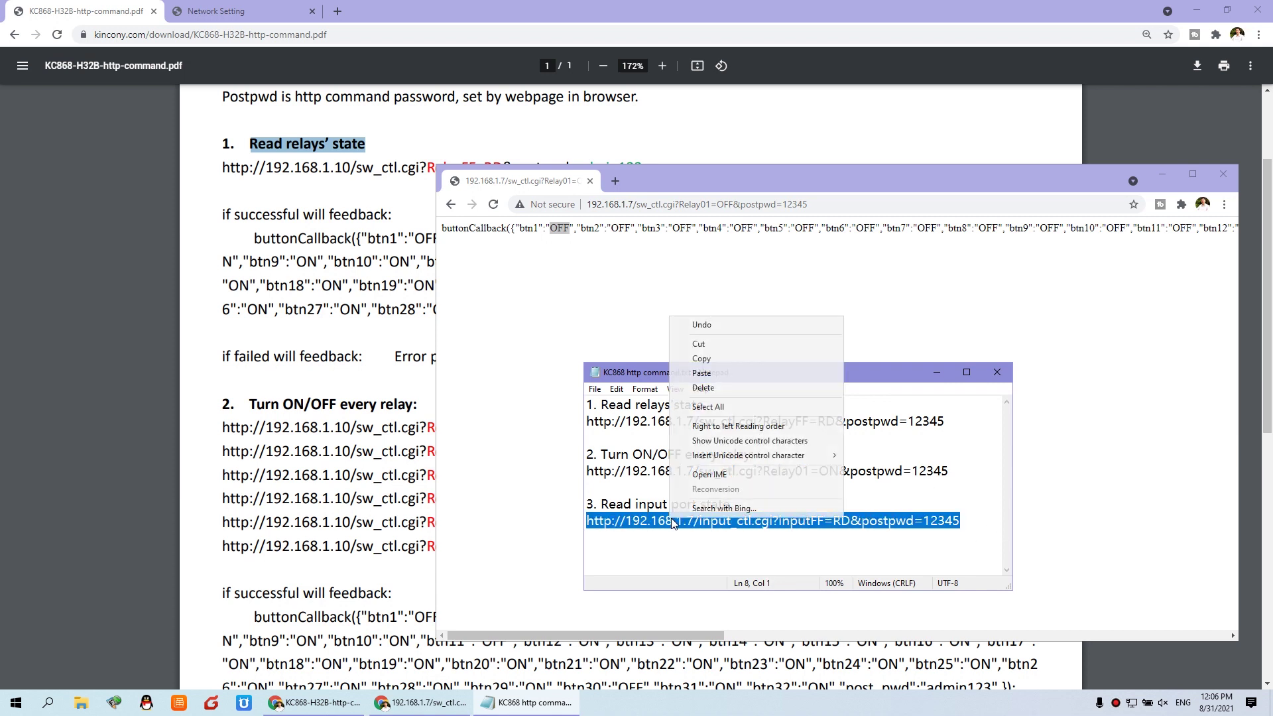
{"action": "left_click", "coordinate": [725, 358]}
- Maximize Chrome, paste and load the inputFF=RD URL, then reload the input states
{"action": "left_click", "coordinate": [718, 179]}
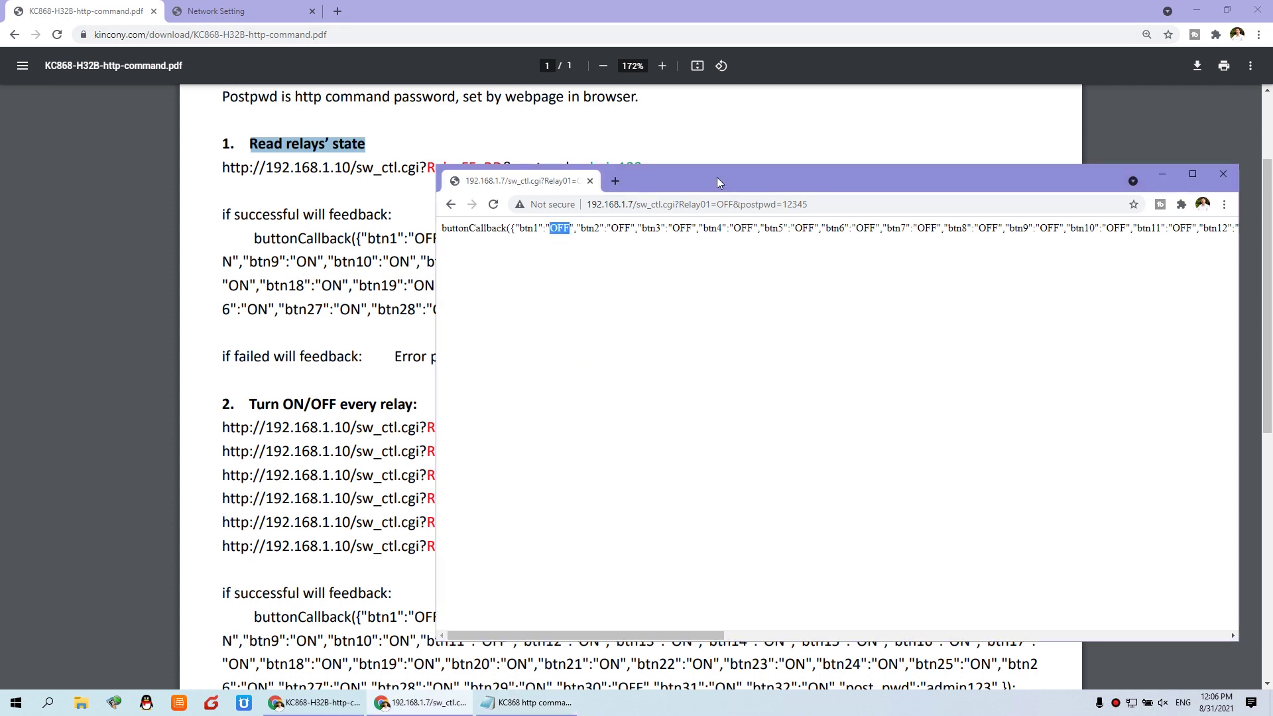
{"action": "double_click", "coordinate": [722, 175]}
{"action": "left_click", "coordinate": [396, 35]}
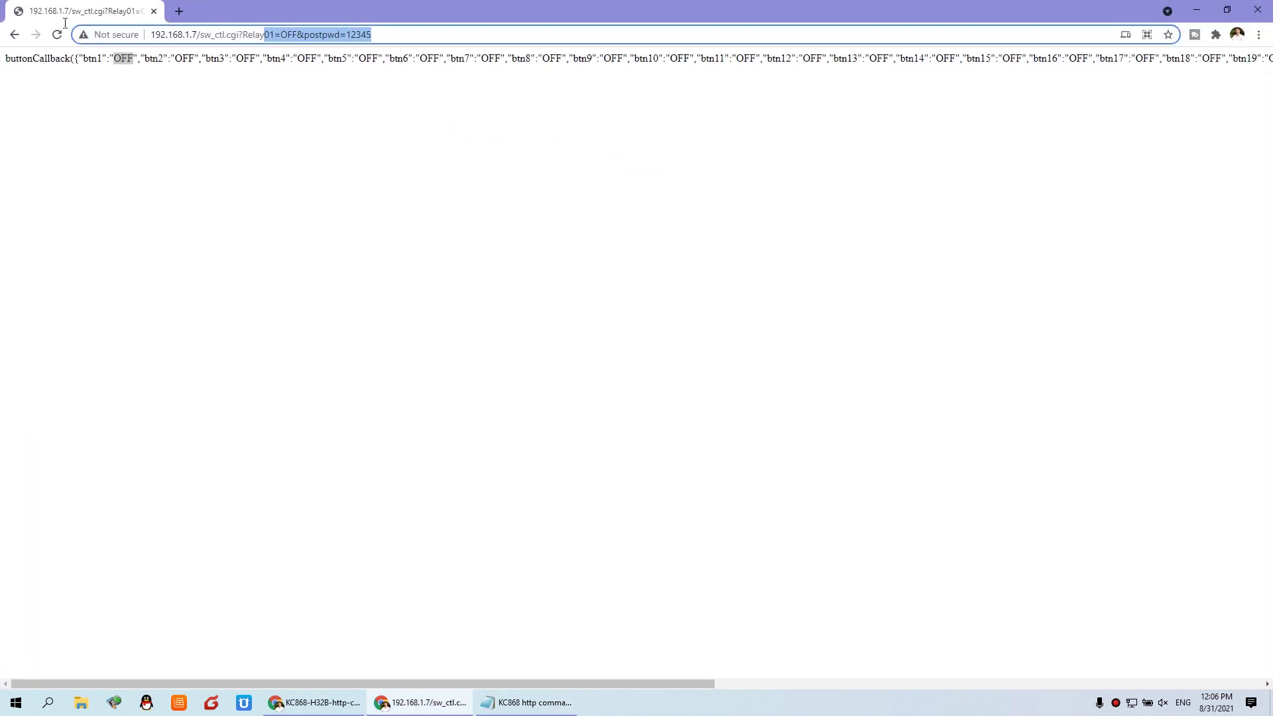
{"action": "key", "text": "ctrl+v"}
{"action": "left_click", "coordinate": [97, 57]}
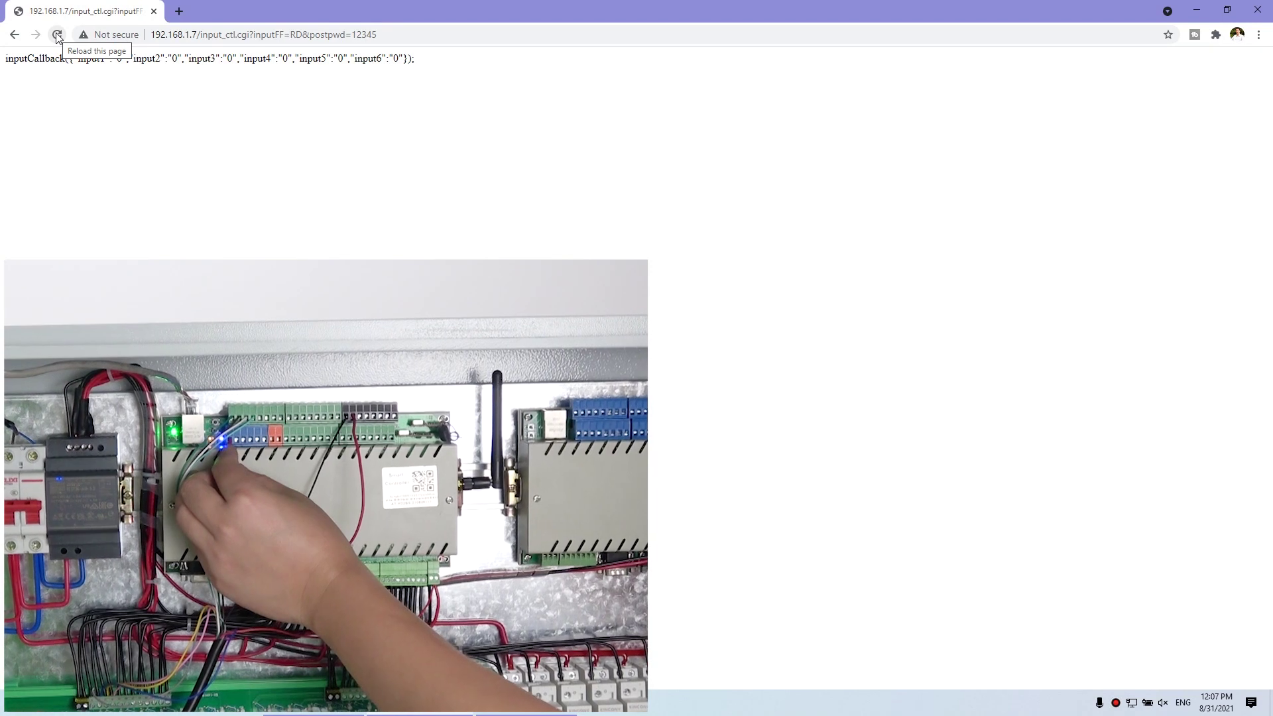
{"action": "left_click", "coordinate": [57, 35]}
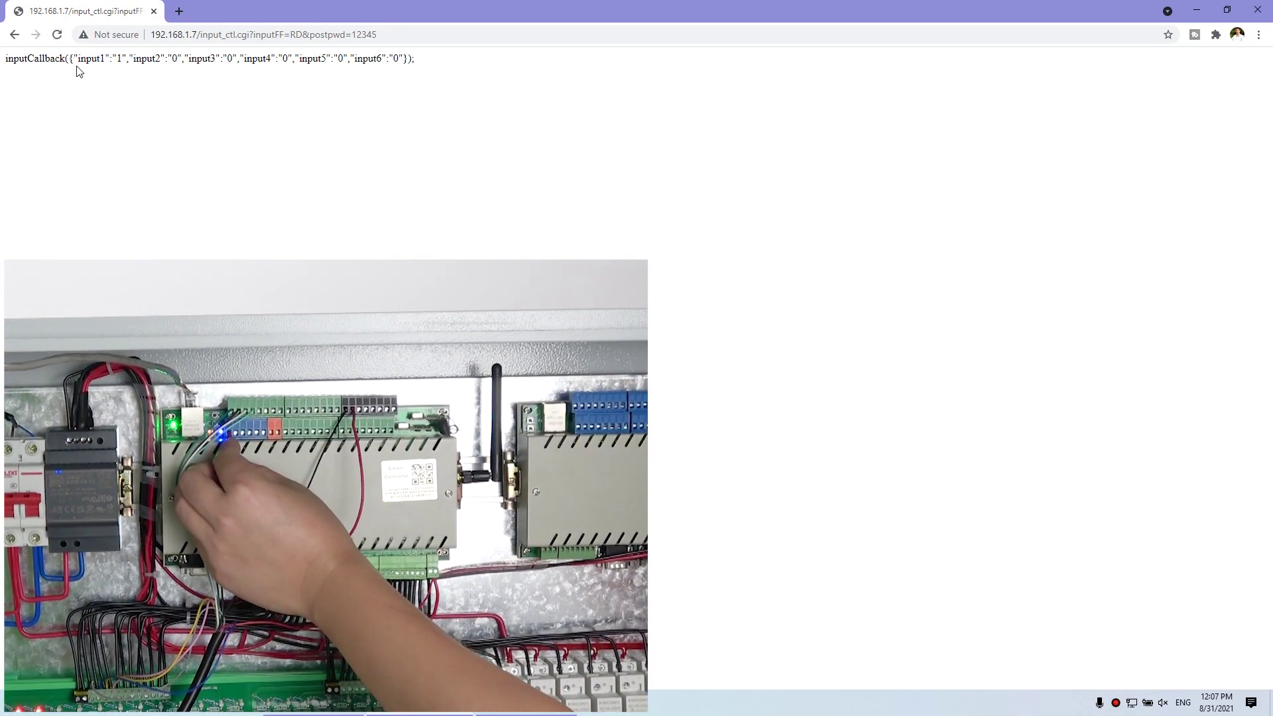
- Highlight input1's value of 1, then reload and highlight input2 reading 1
{"action": "left_click_drag", "start_coordinate": [126, 59], "coordinate": [112, 58]}
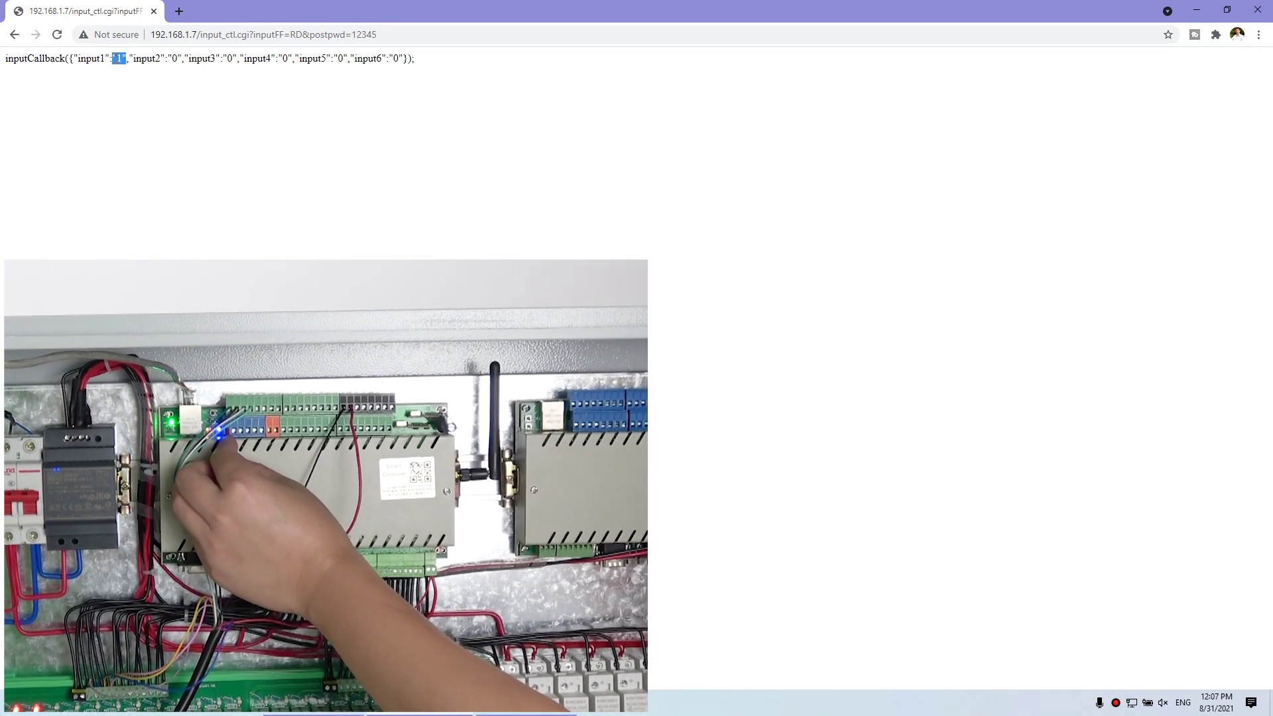
{"action": "left_click", "coordinate": [122, 62]}
{"action": "mouse_move", "coordinate": [121, 58]}
{"action": "left_mouse_down"}
{"action": "mouse_move", "coordinate": [79, 58]}
{"action": "mouse_move", "coordinate": [123, 59]}
{"action": "left_mouse_up"}
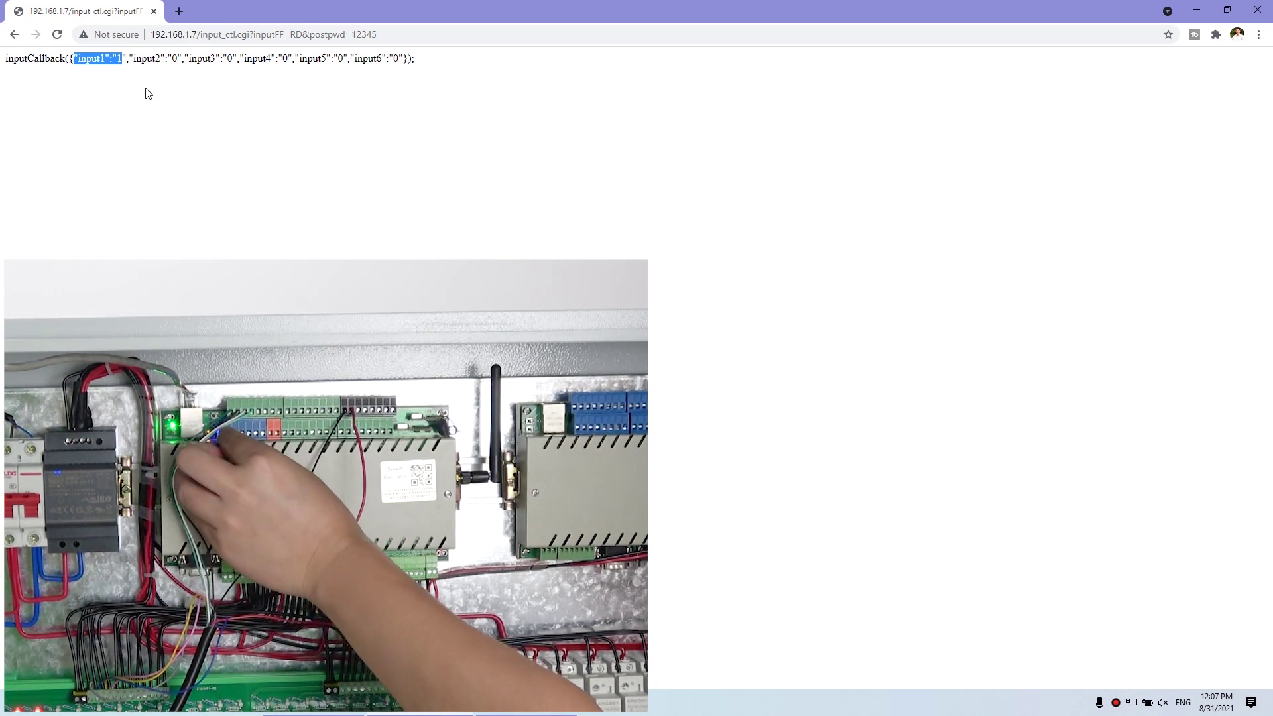
{"action": "left_click", "coordinate": [57, 35]}
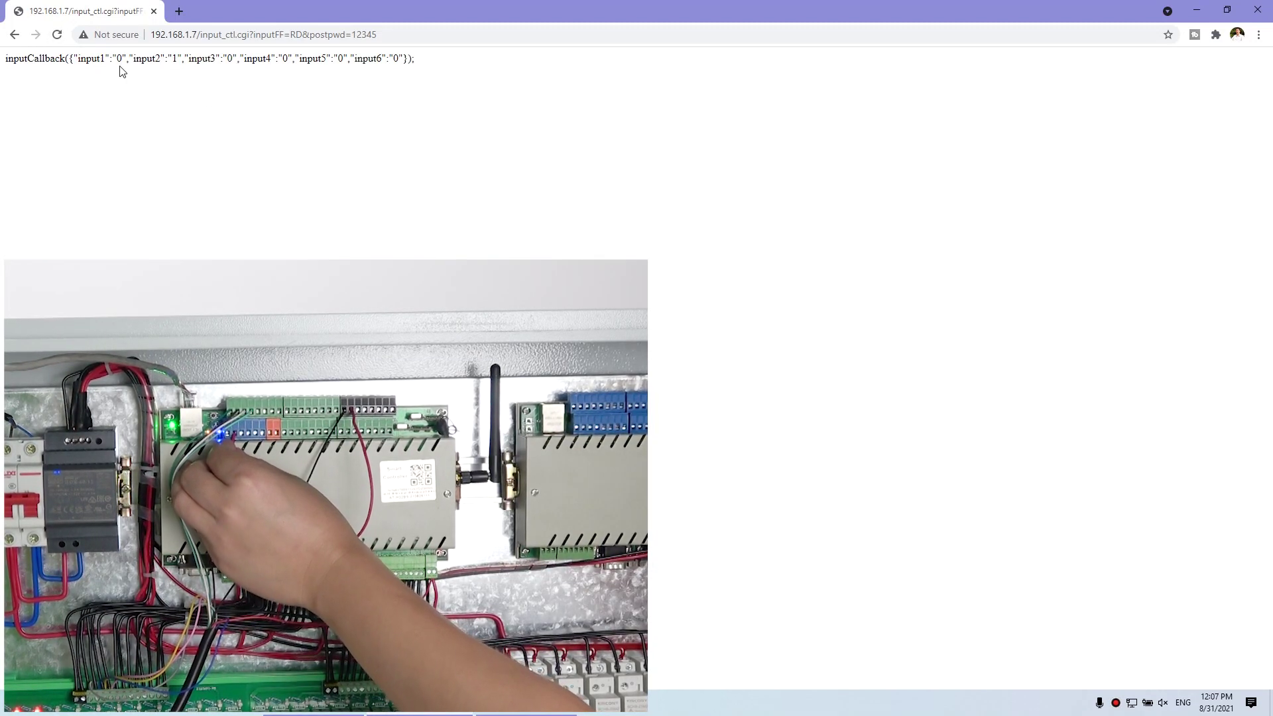
{"action": "double_click", "coordinate": [175, 60]}
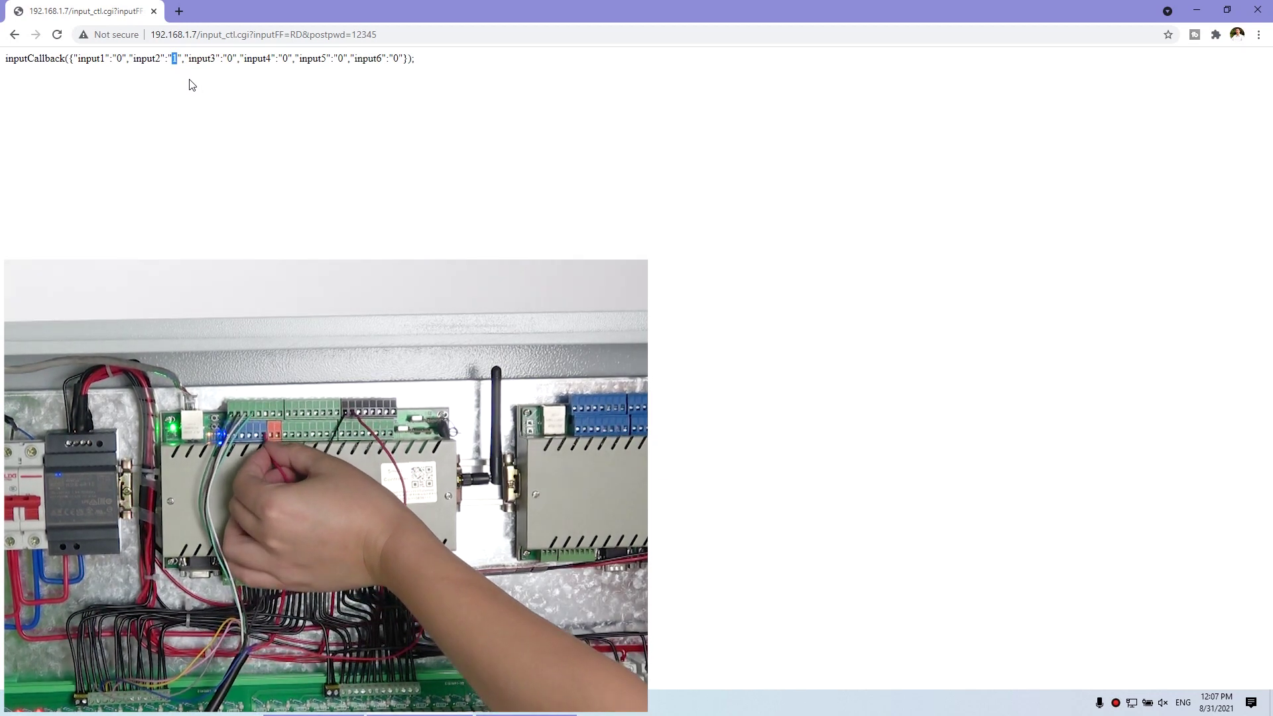
- Reload again, highlight input6 reading 1, and select the whole inputCallback line
{"action": "left_click", "coordinate": [57, 34]}
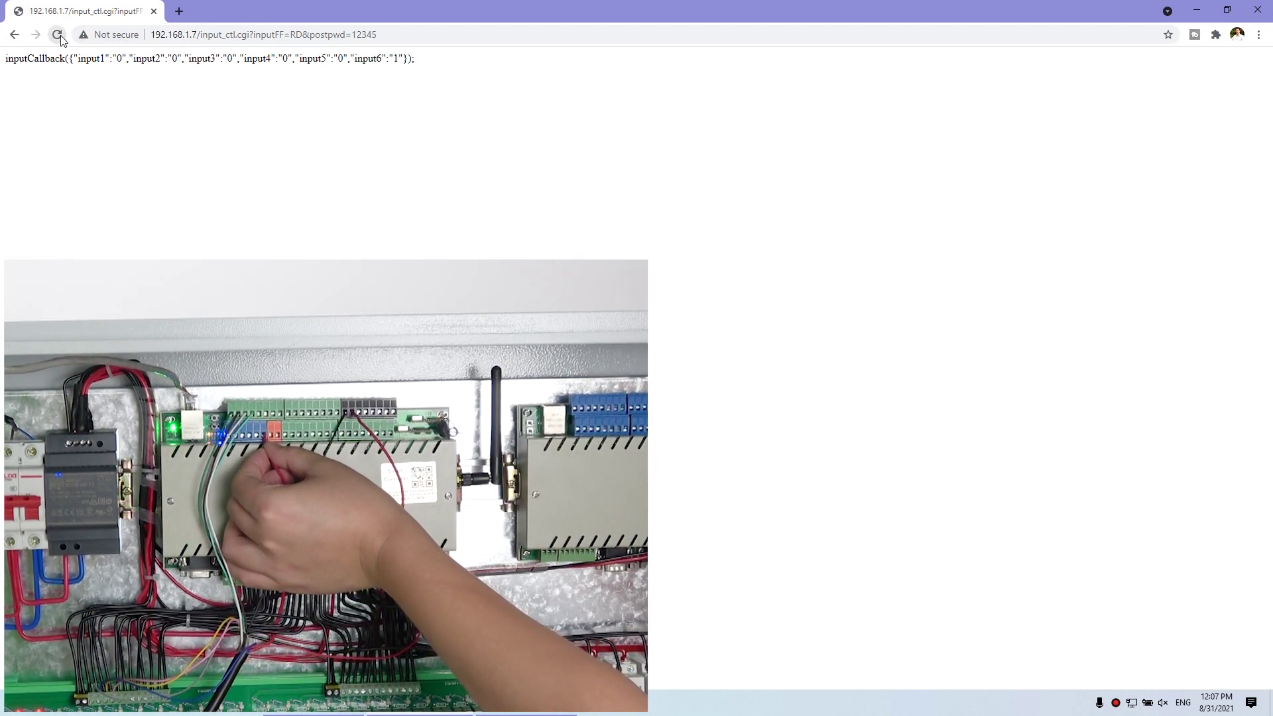
{"action": "left_click_drag", "start_coordinate": [389, 60], "coordinate": [404, 60]}
{"action": "left_click", "coordinate": [394, 71]}
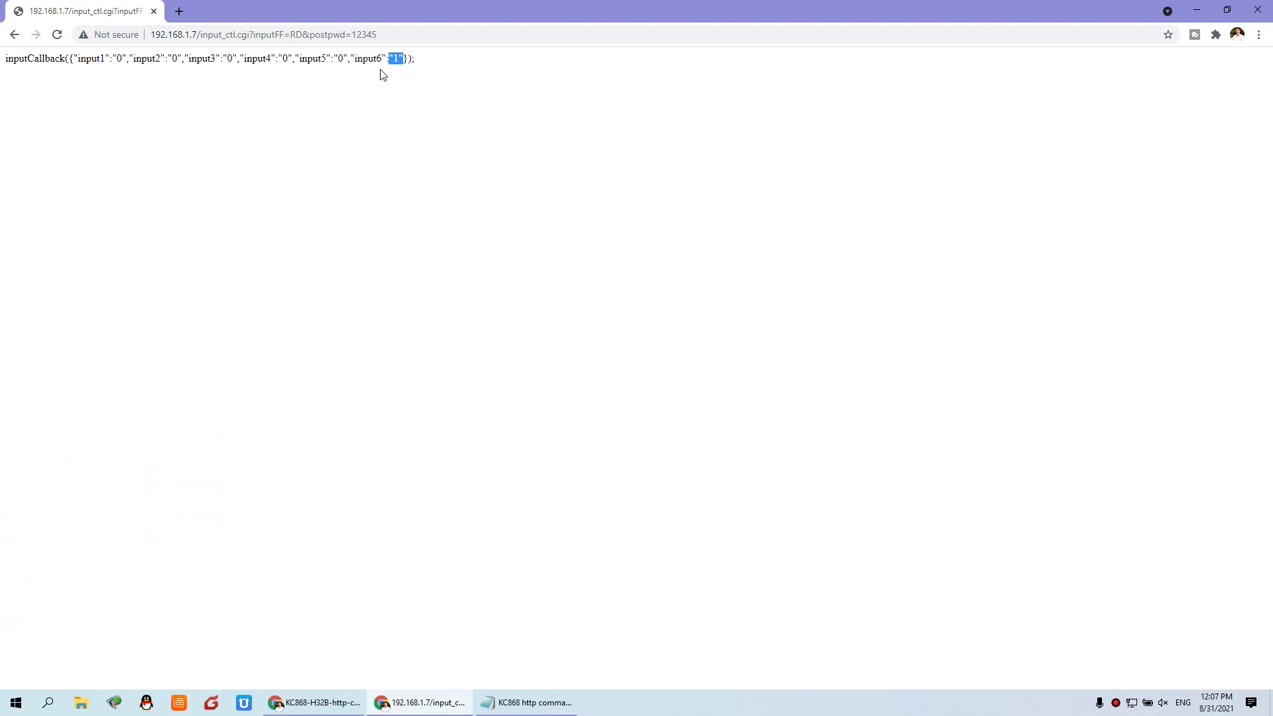
{"action": "left_click", "coordinate": [386, 80]}
{"action": "left_click_drag", "start_coordinate": [417, 58], "coordinate": [1, 56]}
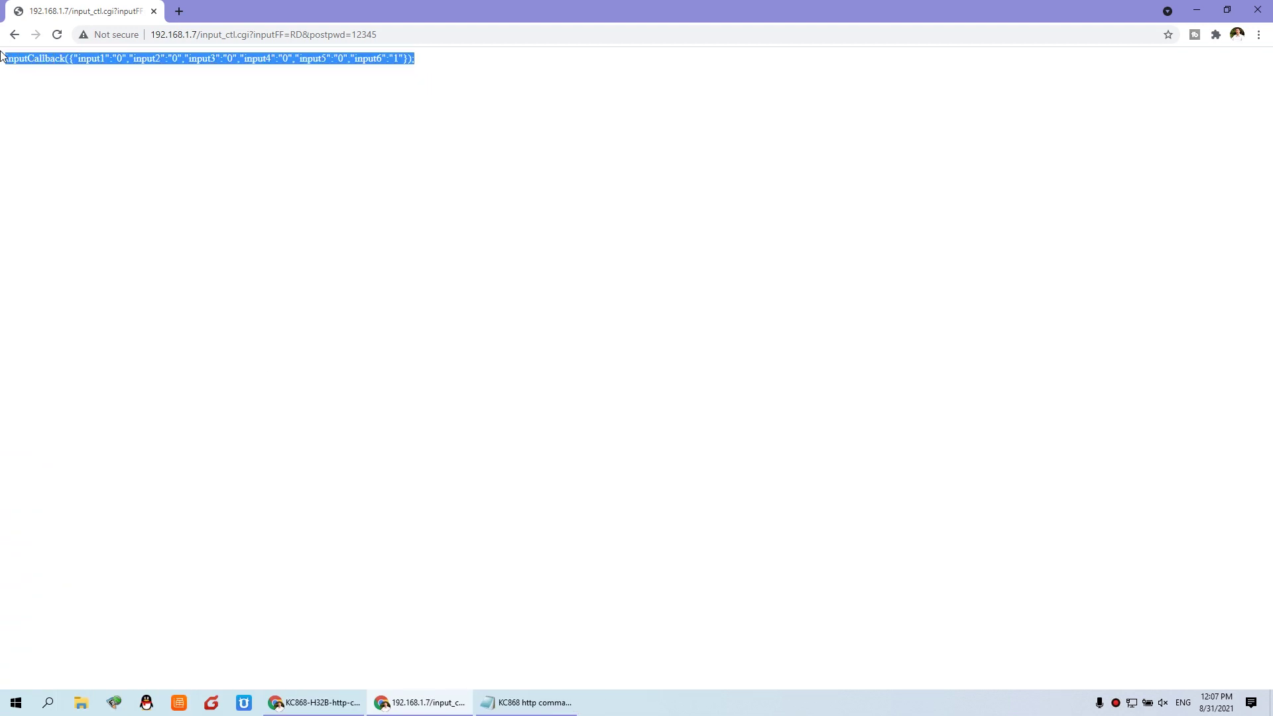
{"action": "left_click", "coordinate": [325, 702]}
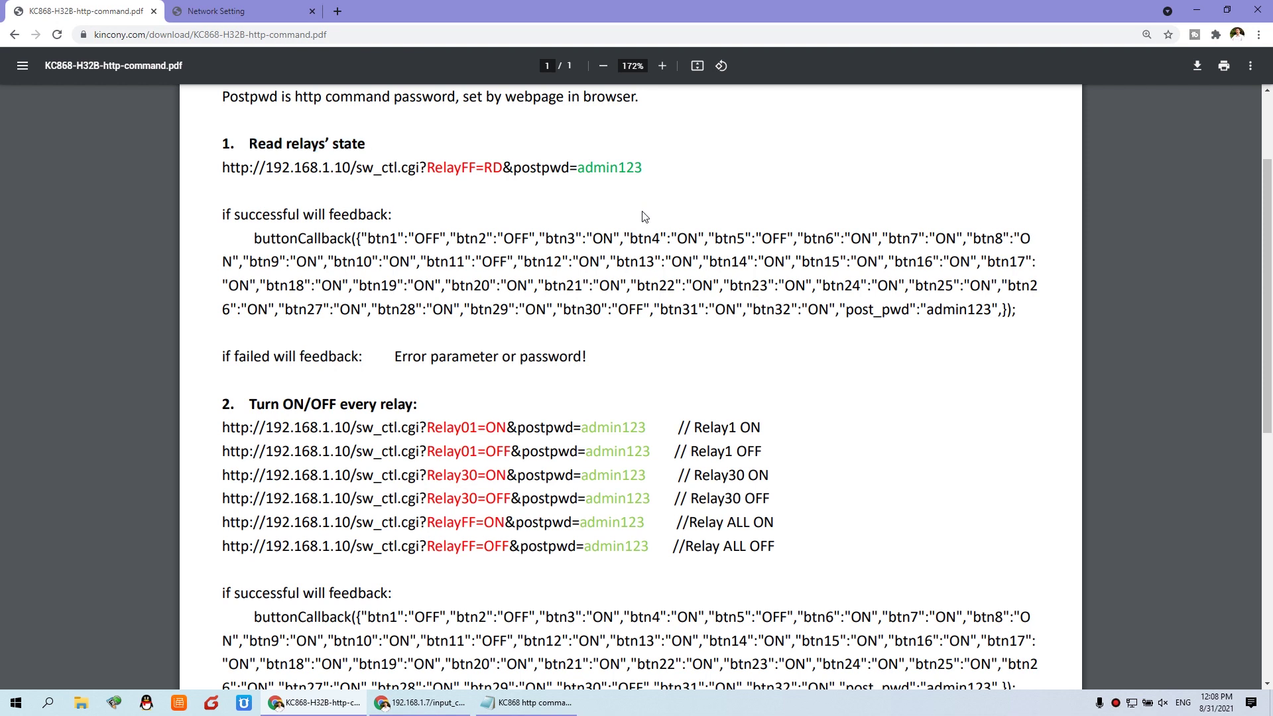
{"action": "scroll", "coordinate": [599, 378], "scroll_direction": "down", "scroll_amount": 6}
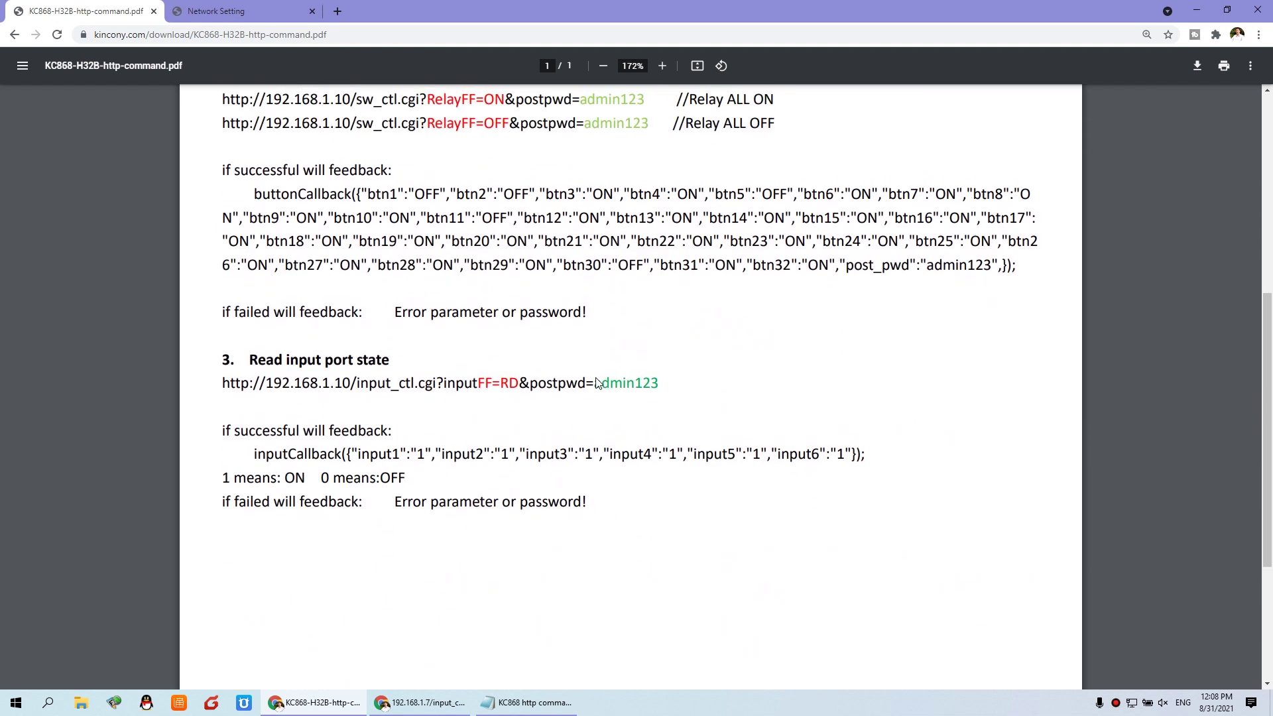
{"action": "scroll", "coordinate": [596, 382], "scroll_direction": "up", "scroll_amount": 6}
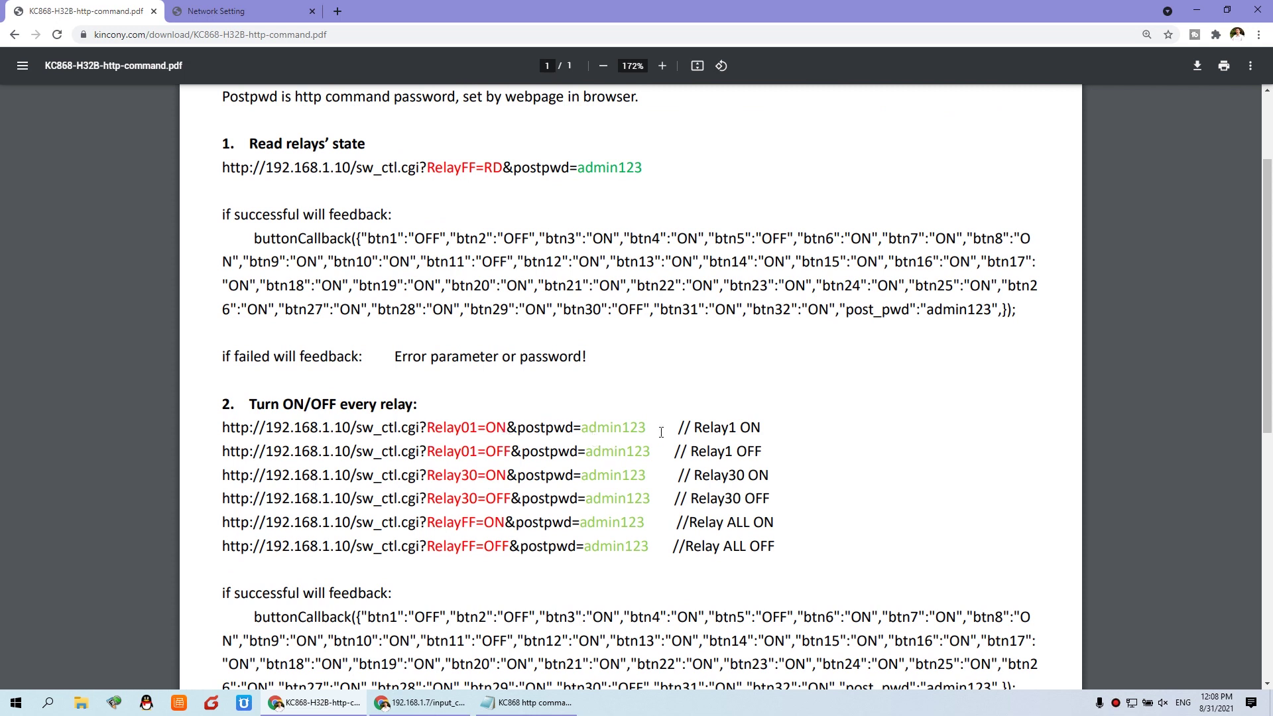
{"action": "scroll", "coordinate": [661, 432], "scroll_direction": "up", "scroll_amount": 2}
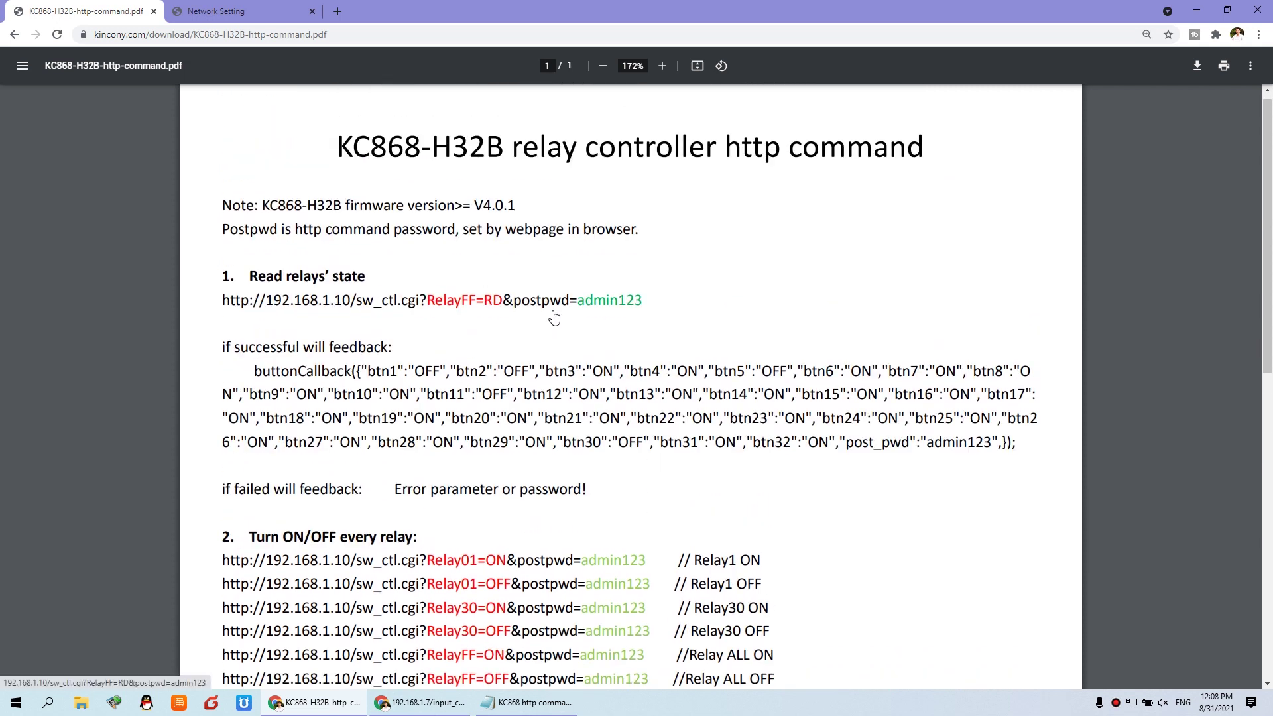
{"action": "left_click", "coordinate": [530, 704]}
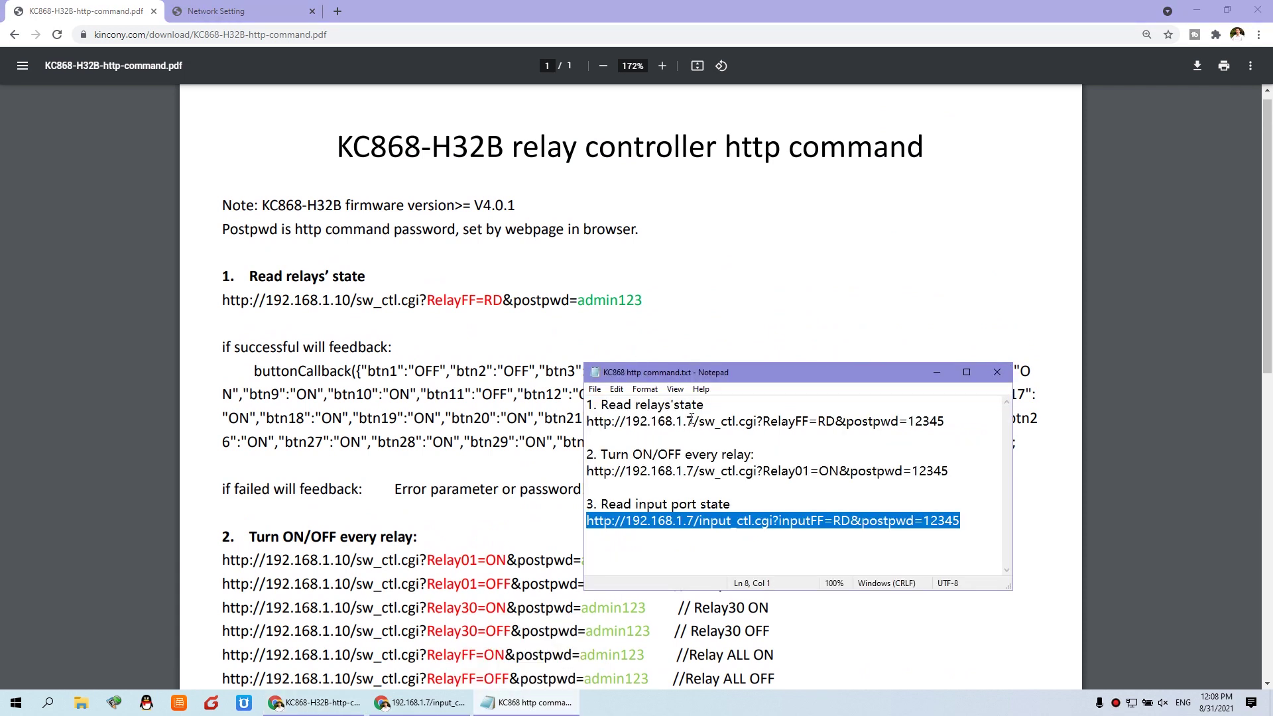
{"action": "left_click_drag", "start_coordinate": [595, 422], "coordinate": [907, 421]}
{"action": "left_click_drag", "start_coordinate": [603, 472], "coordinate": [886, 484]}
{"action": "left_click_drag", "start_coordinate": [619, 521], "coordinate": [919, 516]}
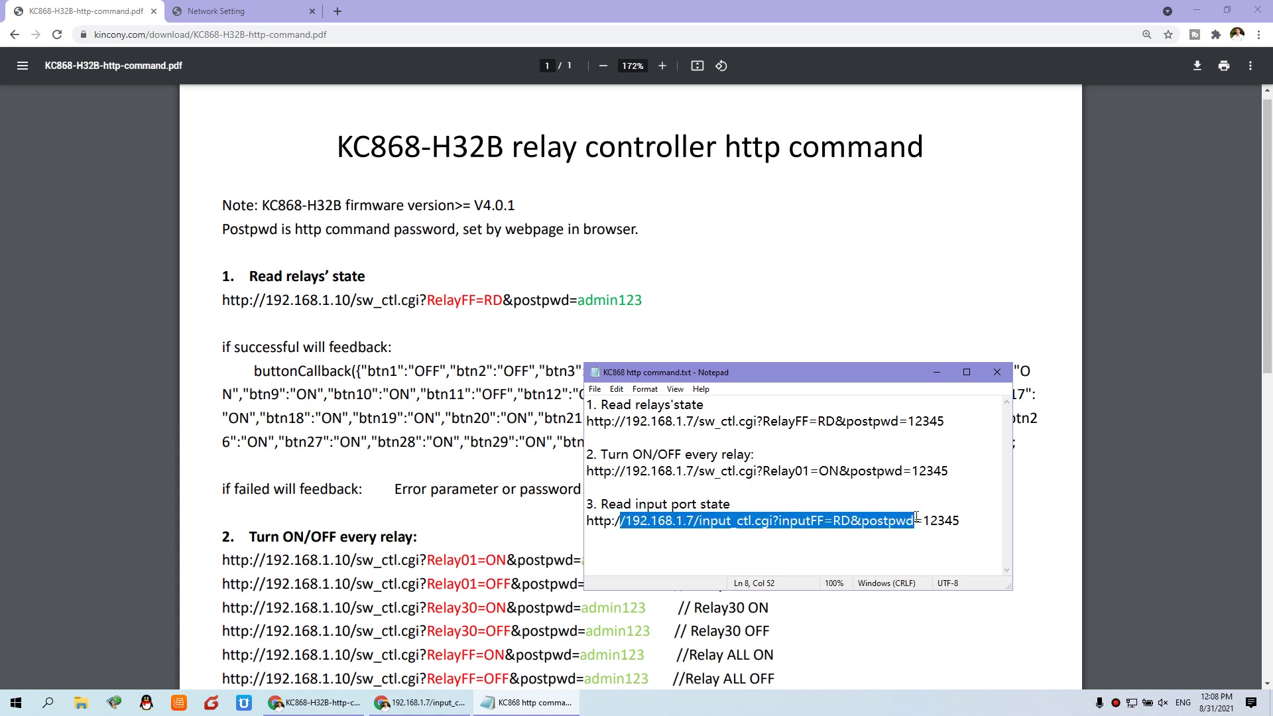
{"action": "left_click", "coordinate": [931, 519]}
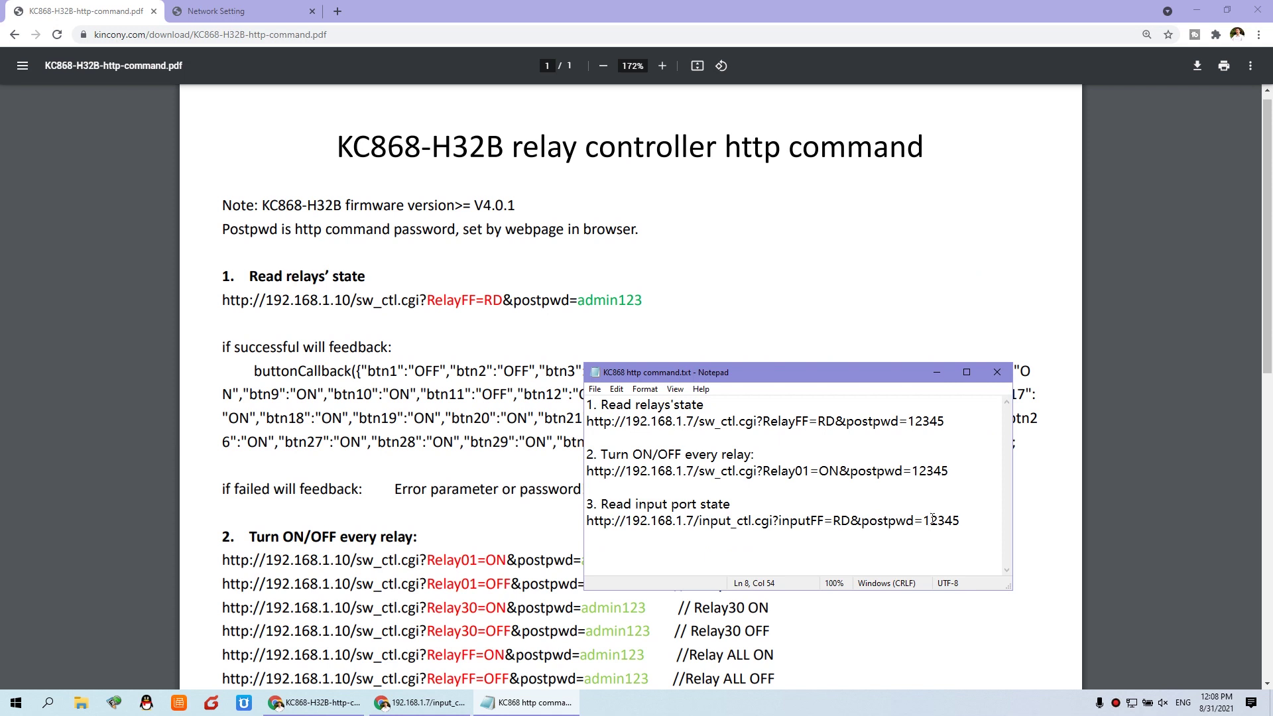
{"action": "left_click", "coordinate": [432, 705]}
{"action": "left_click", "coordinate": [317, 702]}
{"action": "left_click", "coordinate": [317, 703]}
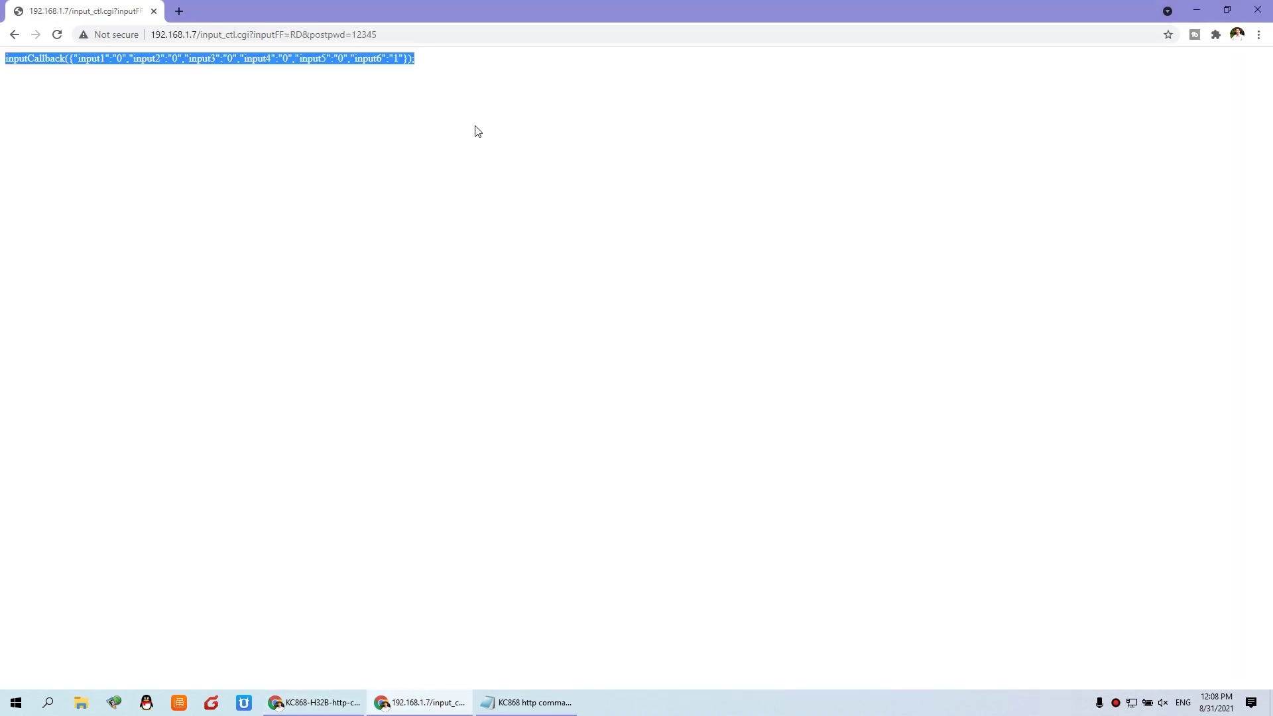
- Go back to the login page, log in, and turn Relay01 and Relay02 off so all 32 relays are OFF
{"action": "left_click", "coordinate": [14, 35]}
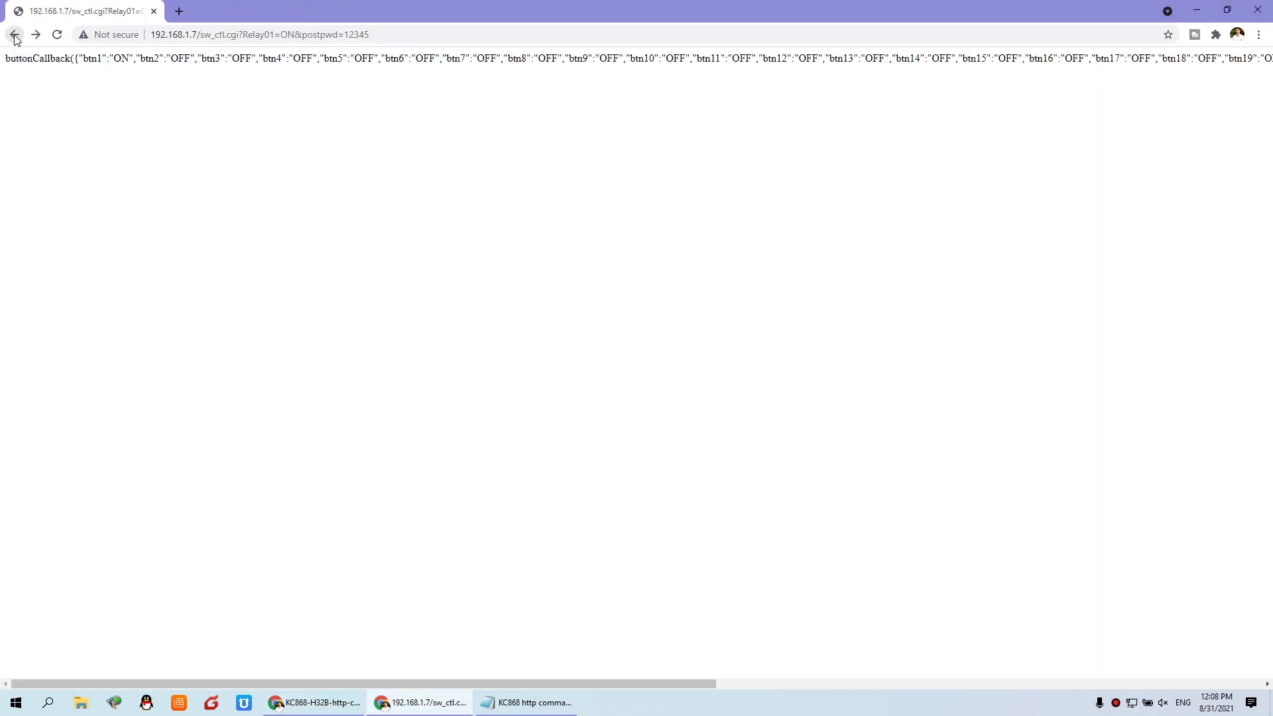
{"action": "left_click", "coordinate": [14, 34]}
{"action": "left_click", "coordinate": [611, 429]}
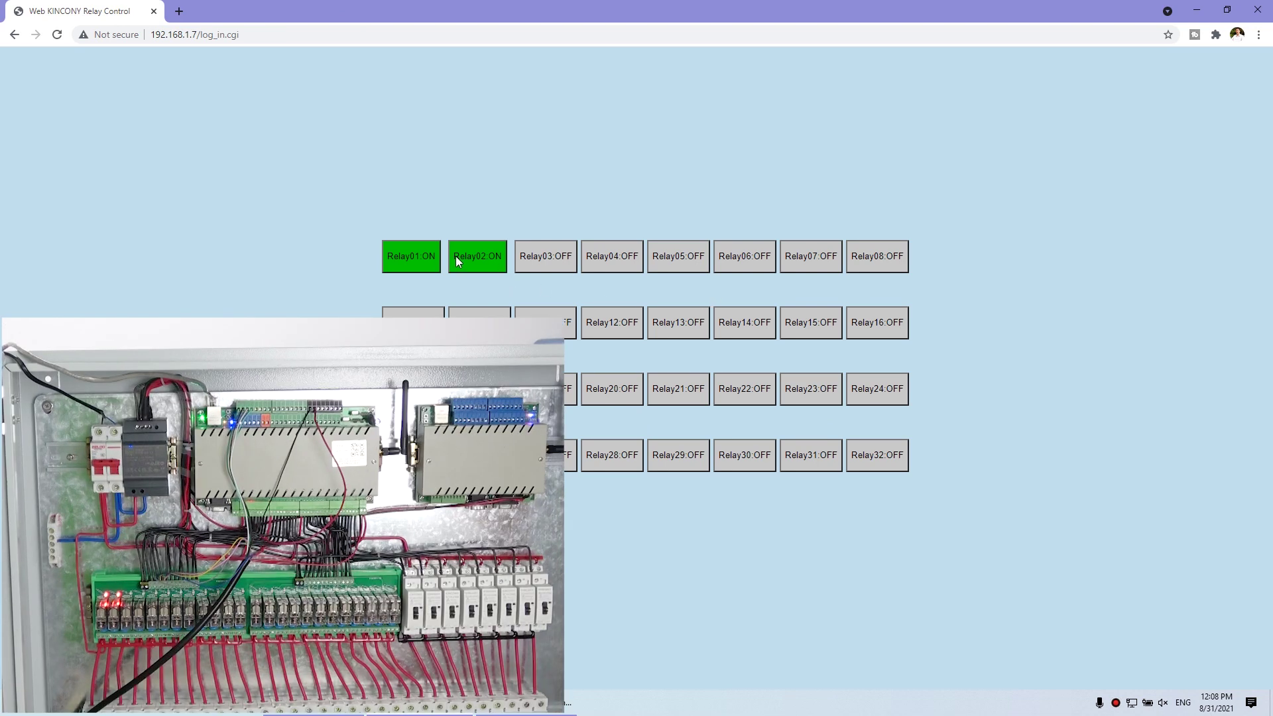
{"action": "left_click", "coordinate": [410, 264]}
{"action": "left_click", "coordinate": [494, 260]}
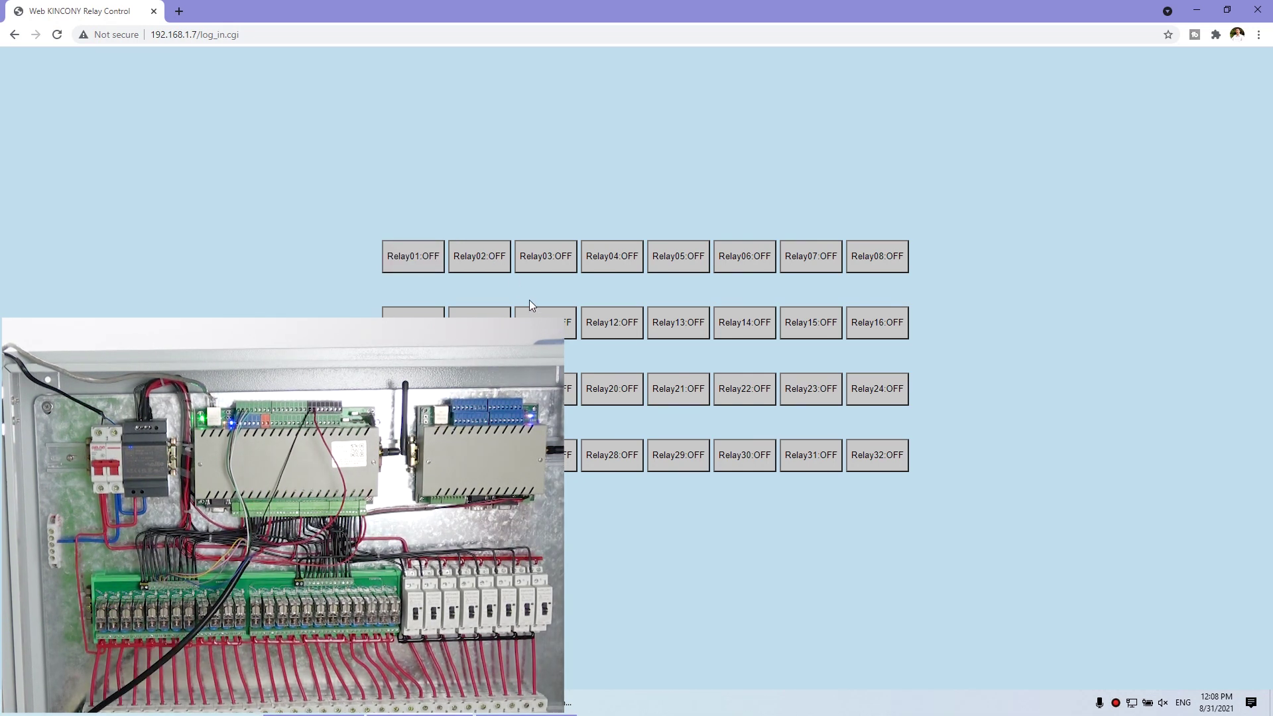